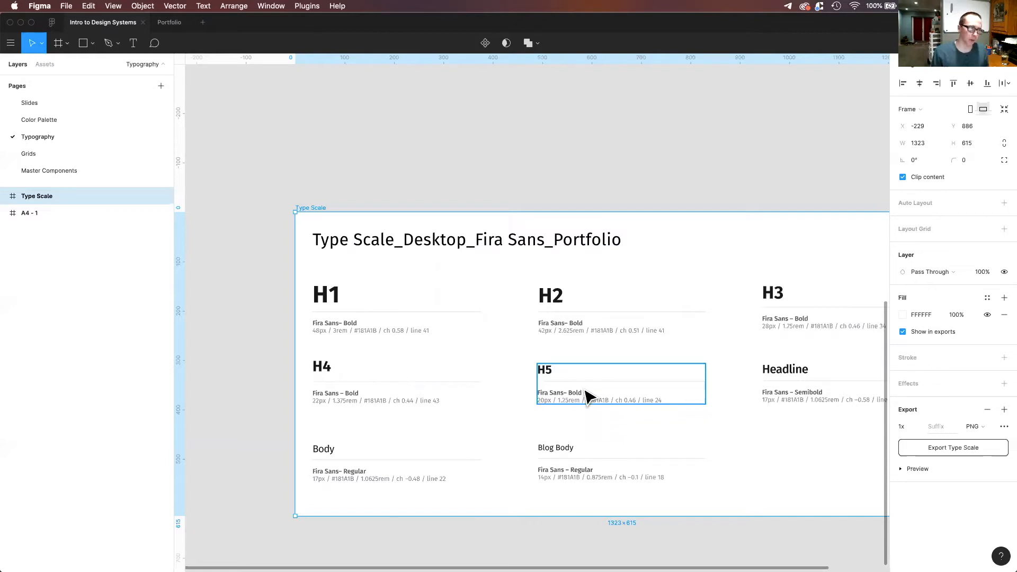
- Examine the H1 entry's font, pixel and rem size, color, character spacing and line height in the Type Scale frame
{"action": "scroll", "coordinate": [349, 326], "scroll_direction": "up", "scroll_amount": 3}
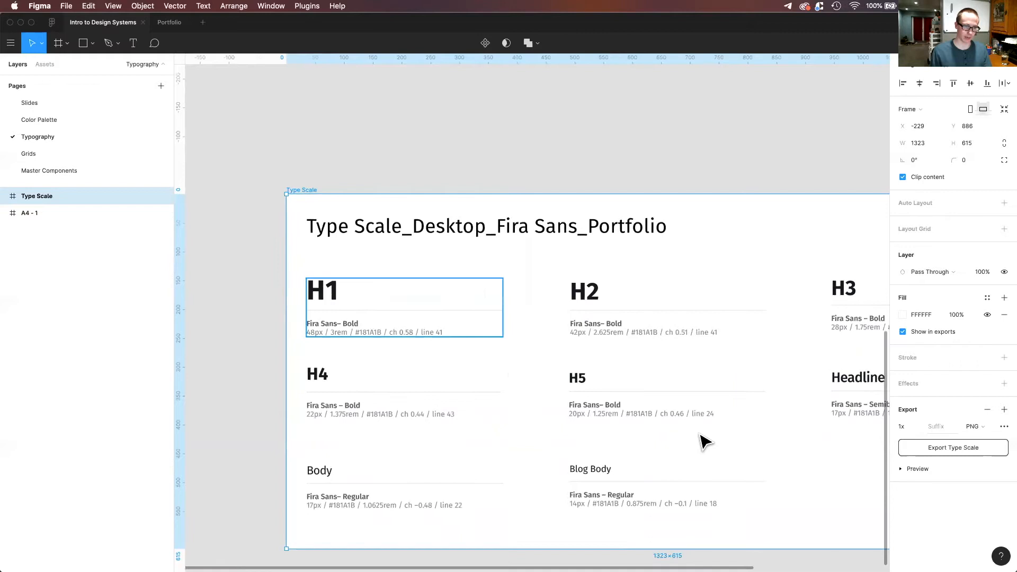
{"action": "scroll", "coordinate": [700, 423], "scroll_direction": "down", "scroll_amount": 3}
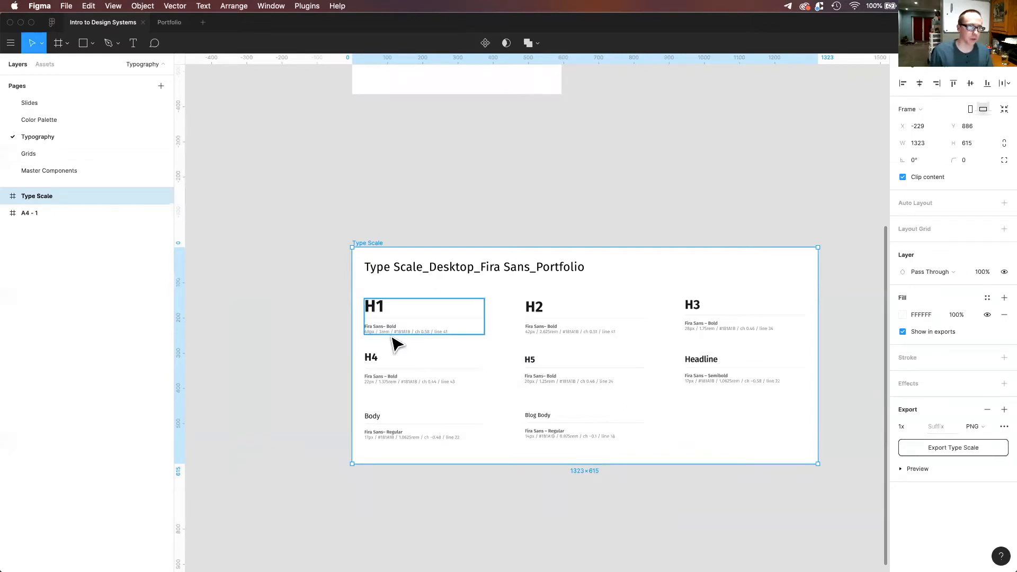
{"action": "scroll", "coordinate": [379, 334], "scroll_direction": "up", "scroll_amount": 10}
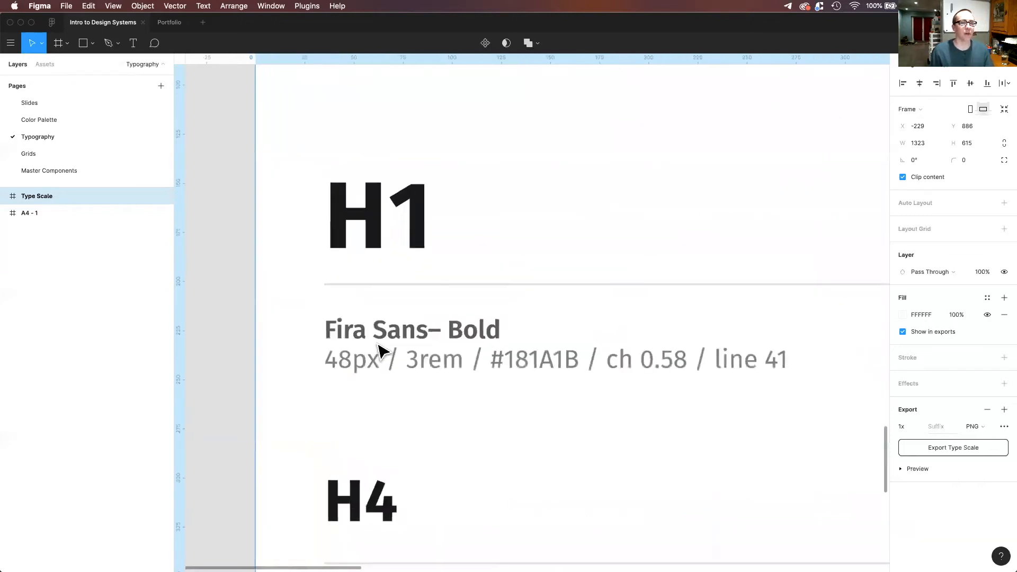
{"action": "left_click", "coordinate": [411, 233]}
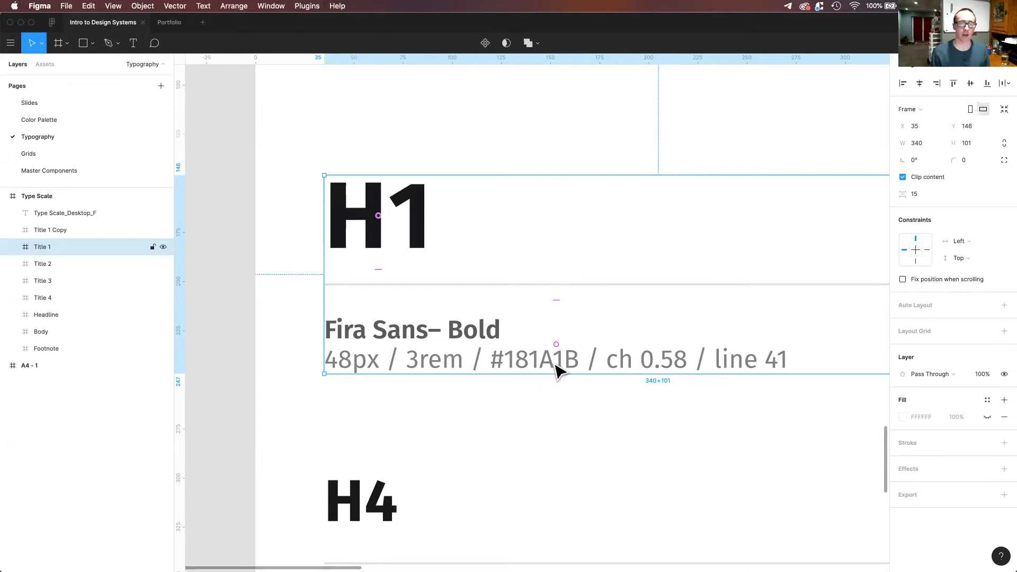
{"action": "double_click", "coordinate": [666, 367]}
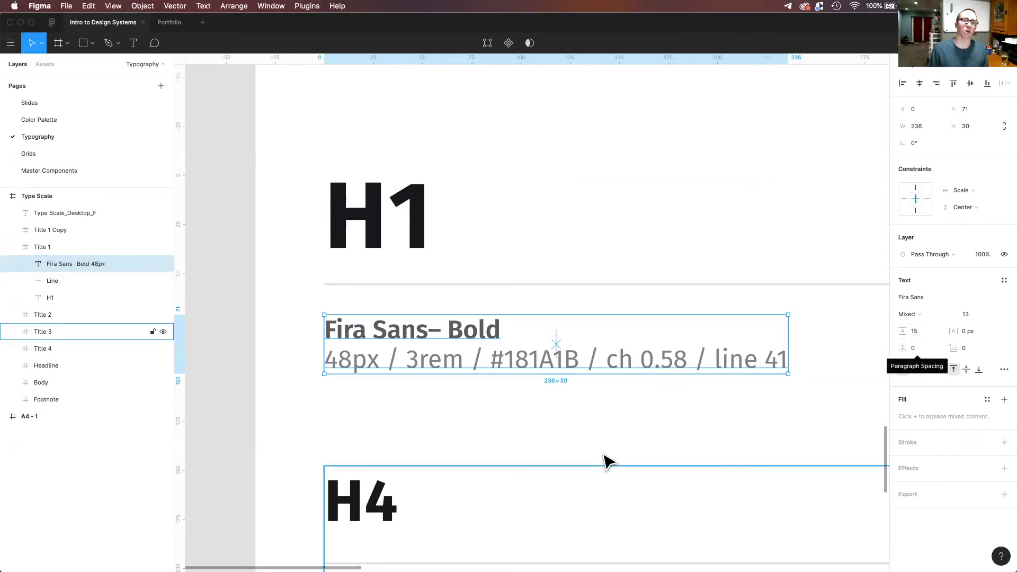
{"action": "left_click", "coordinate": [609, 439]}
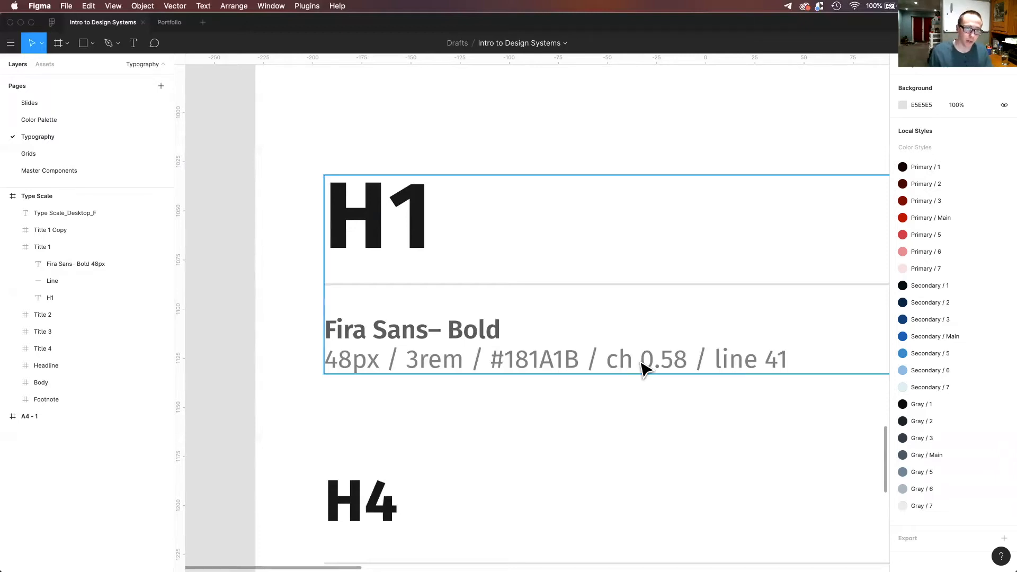
{"action": "scroll", "coordinate": [642, 363], "scroll_direction": "down", "scroll_amount": 8}
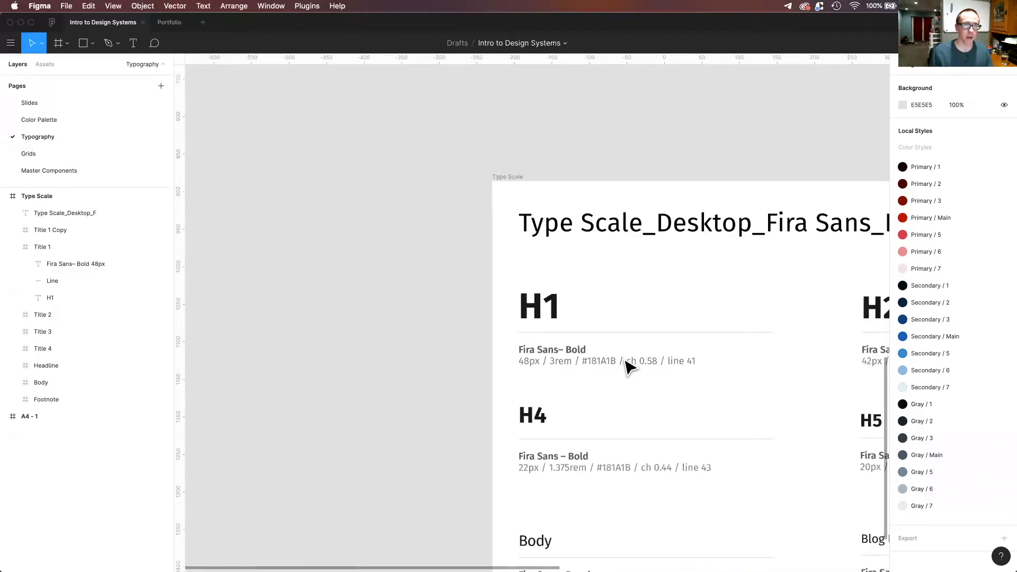
- Review the Fira Sans desktop type scale alongside the SF Pro Display type scale on the Typography page
{"action": "scroll", "coordinate": [635, 366], "scroll_direction": "right", "scroll_amount": 7}
{"action": "scroll", "coordinate": [635, 366], "scroll_direction": "down", "scroll_amount": 1}
{"action": "scroll", "coordinate": [684, 356], "scroll_direction": "left", "scroll_amount": 1}
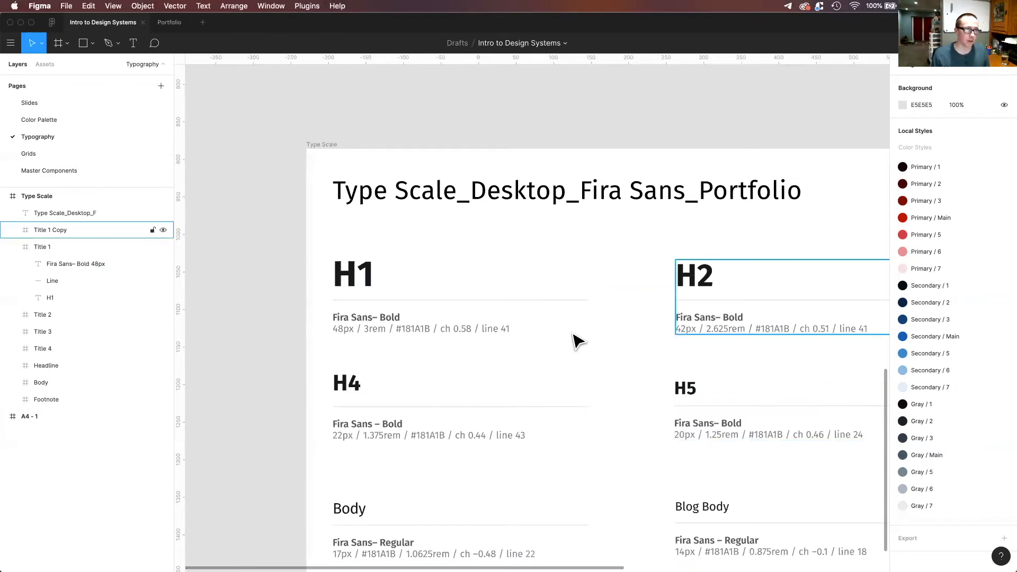
{"action": "scroll", "coordinate": [576, 340], "scroll_direction": "up", "scroll_amount": 10}
{"action": "scroll", "coordinate": [497, 329], "scroll_direction": "up", "scroll_amount": 10}
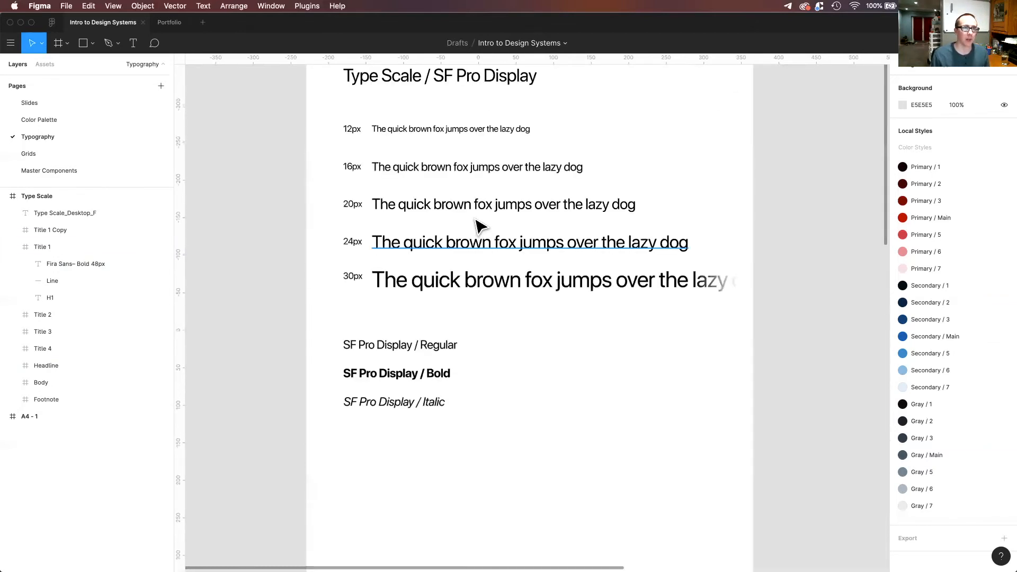
{"action": "scroll", "coordinate": [477, 223], "scroll_direction": "up", "scroll_amount": 5}
{"action": "scroll", "coordinate": [556, 356], "scroll_direction": "down", "scroll_amount": 8}
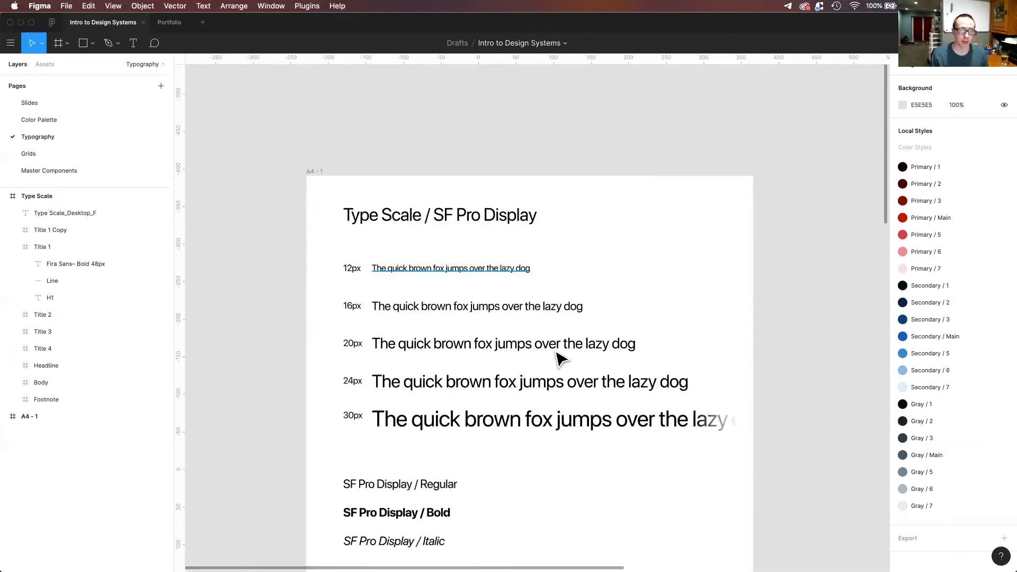
{"action": "scroll", "coordinate": [677, 420], "scroll_direction": "down", "scroll_amount": 15}
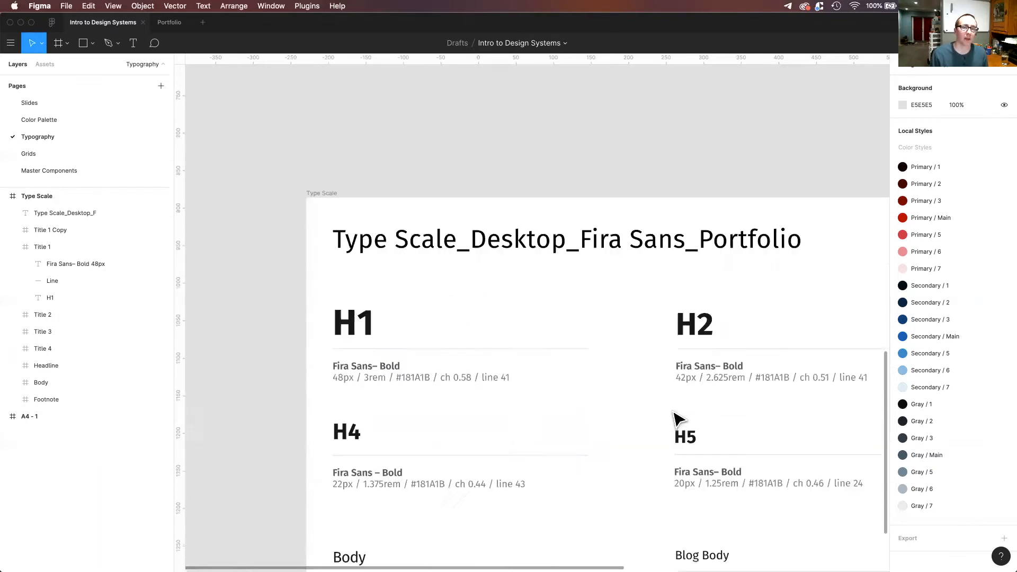
{"action": "scroll", "coordinate": [677, 419], "scroll_direction": "down", "scroll_amount": 6}
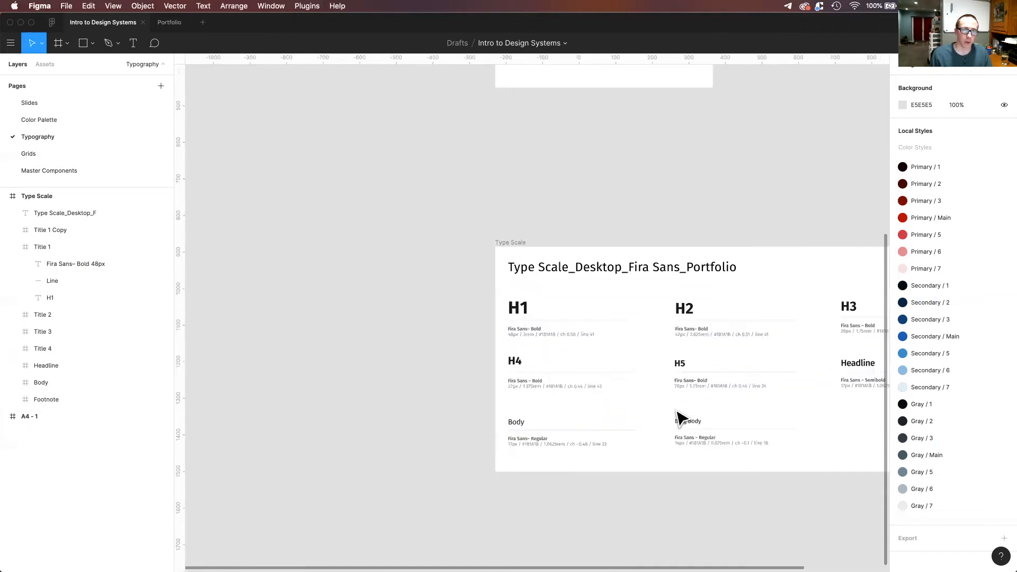
{"action": "scroll", "coordinate": [682, 418], "scroll_direction": "right", "scroll_amount": 5}
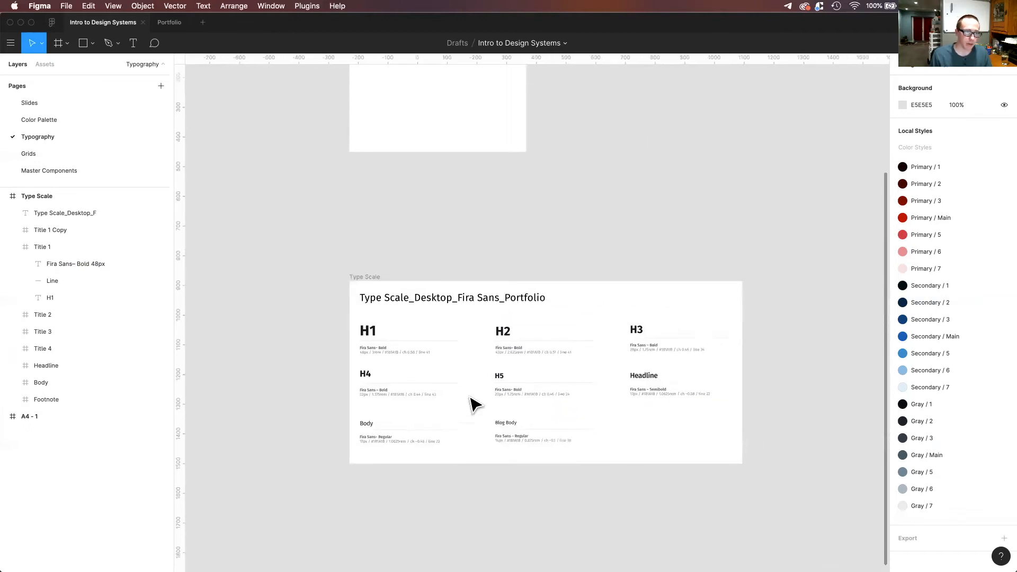
{"action": "scroll", "coordinate": [524, 426], "scroll_direction": "right", "scroll_amount": 1}
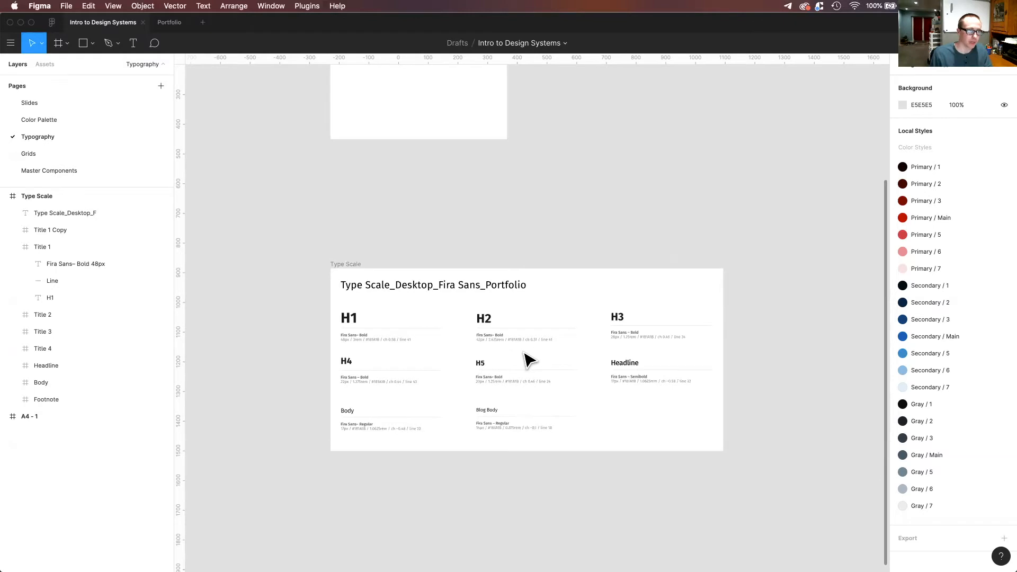
- Draw a new frame of about 1323 × 576 directly below the Type Scale frame, matching its width
{"action": "scroll", "coordinate": [311, 263], "scroll_direction": "right", "scroll_amount": 4}
{"action": "scroll", "coordinate": [311, 263], "scroll_direction": "down", "scroll_amount": 1}
{"action": "scroll", "coordinate": [306, 265], "scroll_direction": "right", "scroll_amount": 1}
{"action": "scroll", "coordinate": [307, 265], "scroll_direction": "down", "scroll_amount": 1}
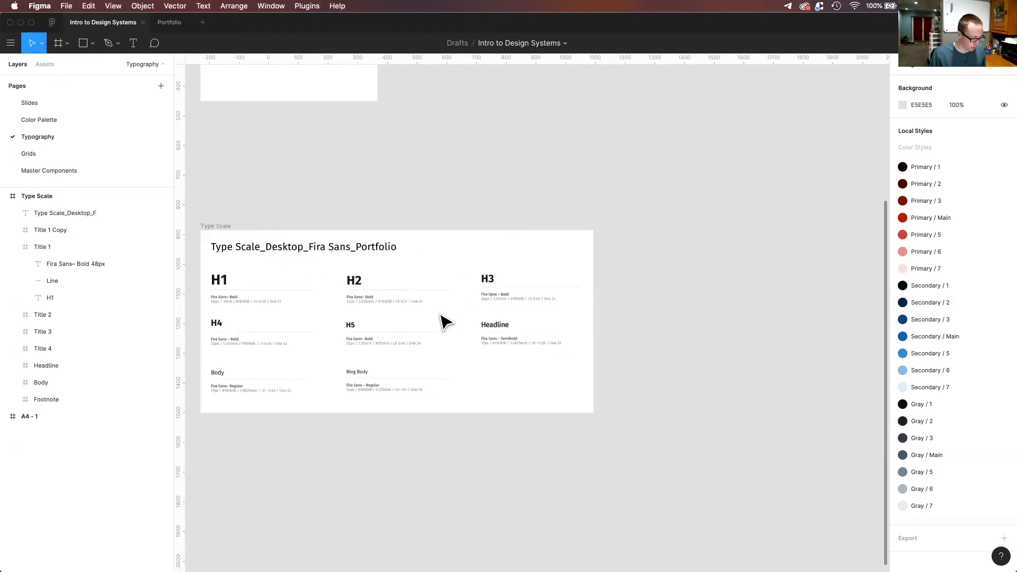
{"action": "key", "text": "f"}
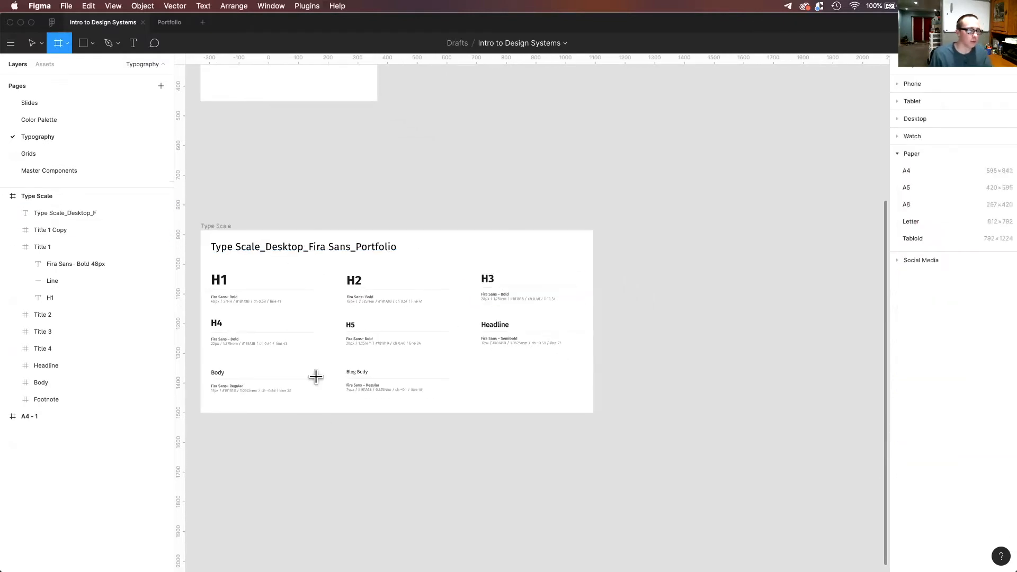
{"action": "scroll", "coordinate": [316, 377], "scroll_direction": "down", "scroll_amount": 4}
{"action": "scroll", "coordinate": [316, 376], "scroll_direction": "left", "scroll_amount": 1}
{"action": "left_click_drag", "start_coordinate": [235, 311], "coordinate": [631, 481]}
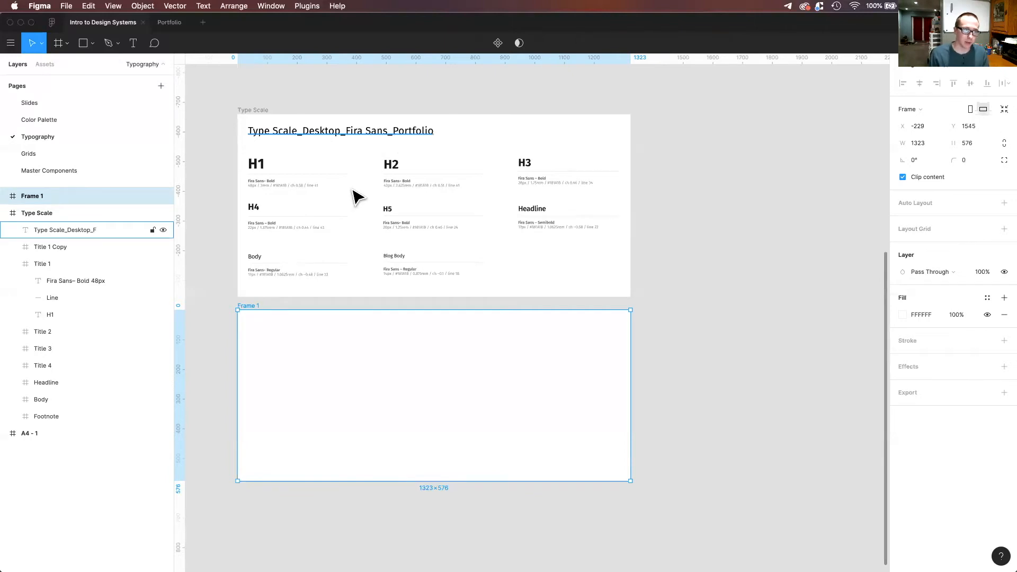
{"action": "left_click", "coordinate": [669, 421]}
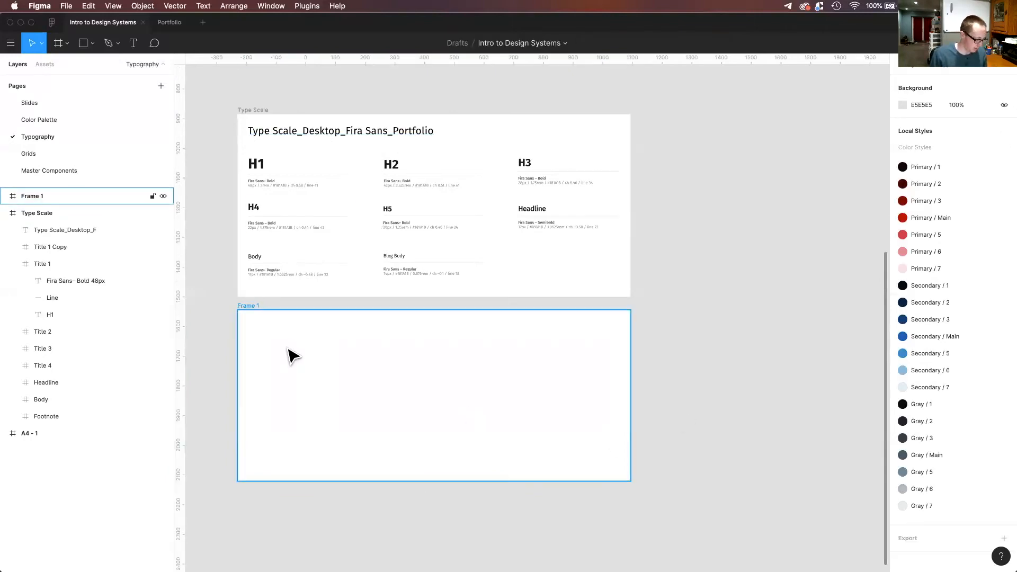
- Start a text layer near the upper-left corner of the new frame and set its line height to Auto
{"action": "key", "text": "t"}
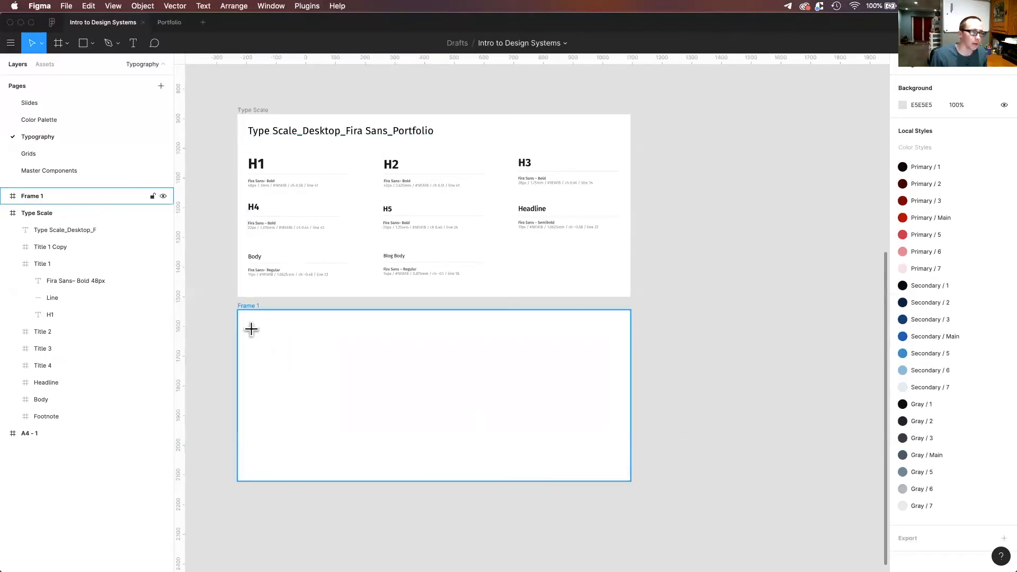
{"action": "left_click", "coordinate": [251, 326]}
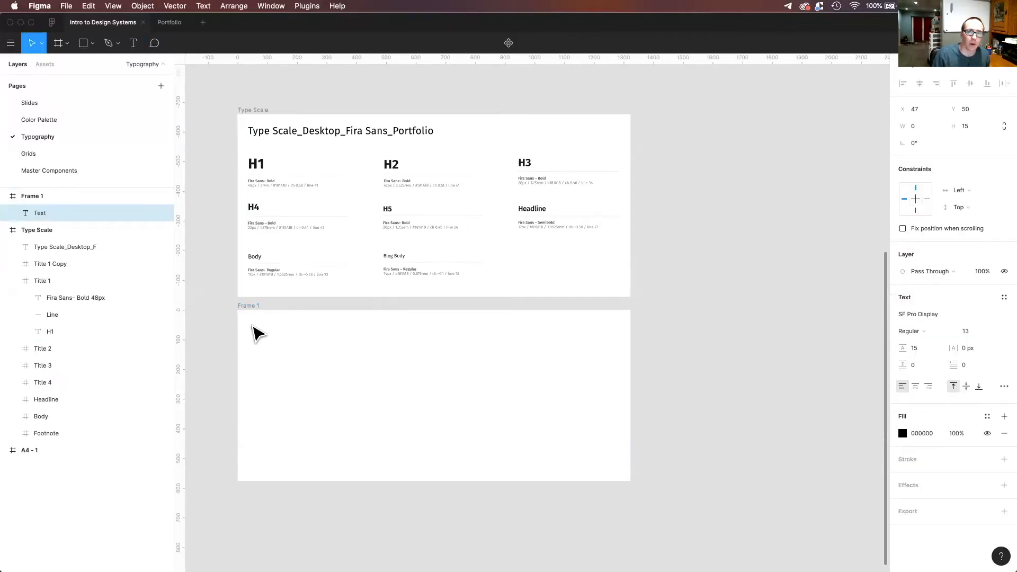
{"action": "left_click", "coordinate": [915, 349]}
{"action": "type", "text": "a"}
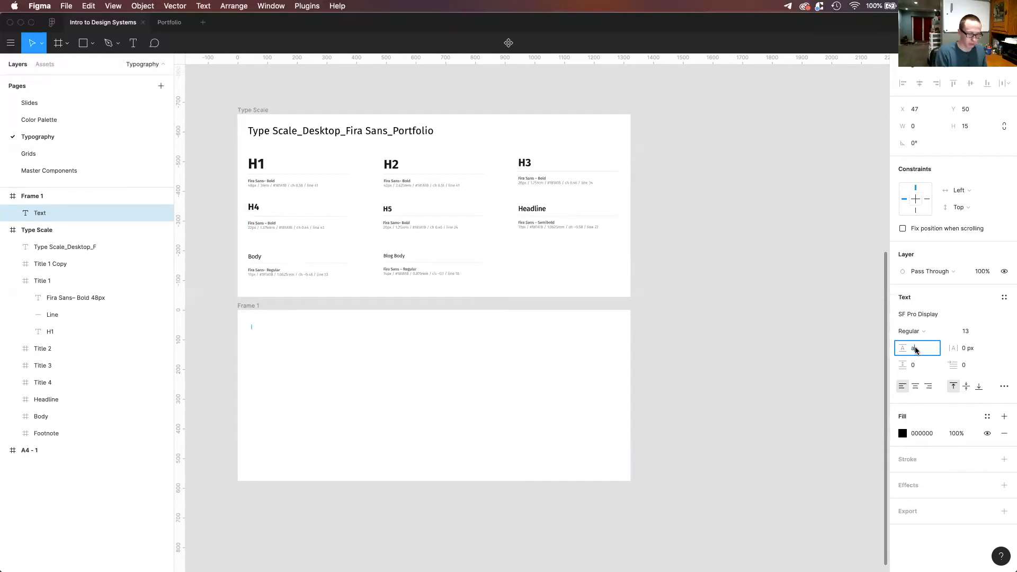
{"action": "key", "text": "Return"}
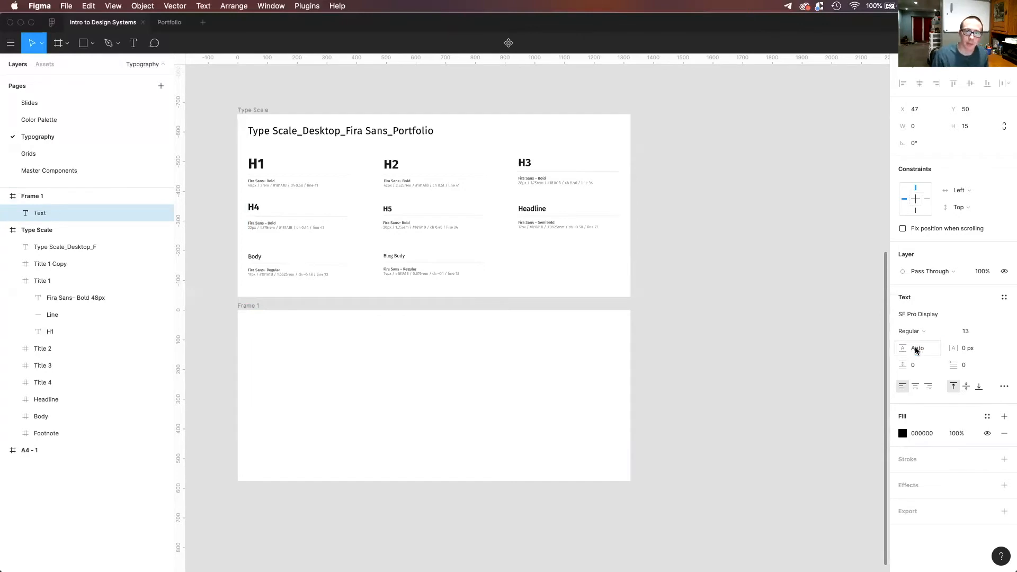
- Add the title text "Type Scale_SF Pro Display" near the upper-left corner of the new frame
{"action": "left_click", "coordinate": [265, 330]}
{"action": "key", "text": "t"}
{"action": "left_click", "coordinate": [254, 326]}
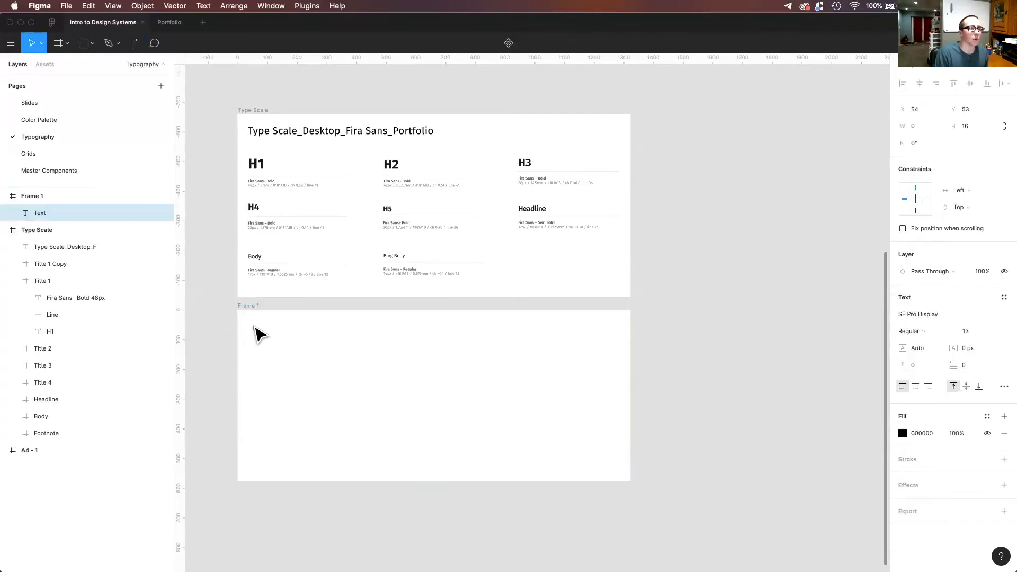
{"action": "type", "text": "Type Sc"}
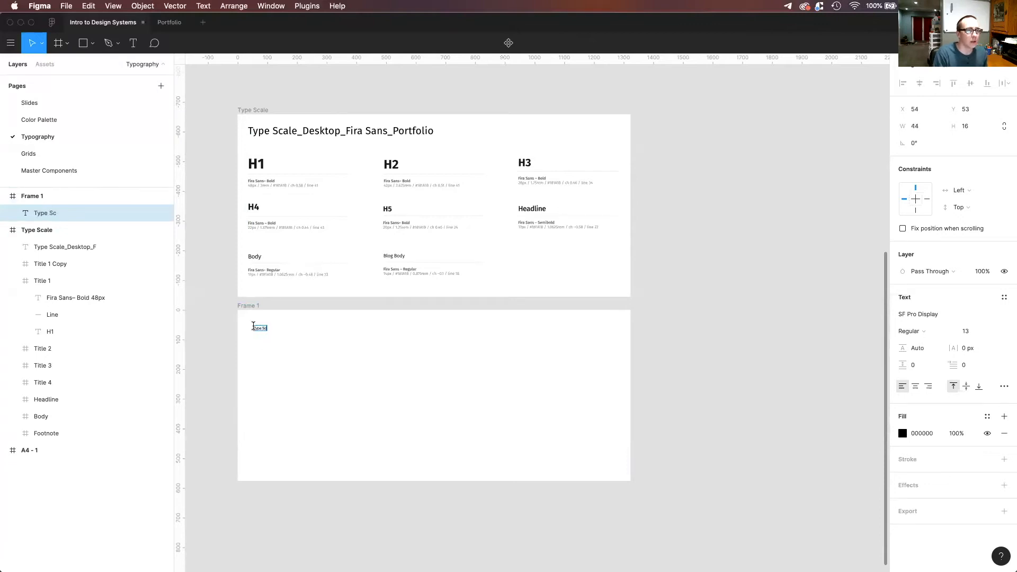
{"action": "type", "text": "ale"}
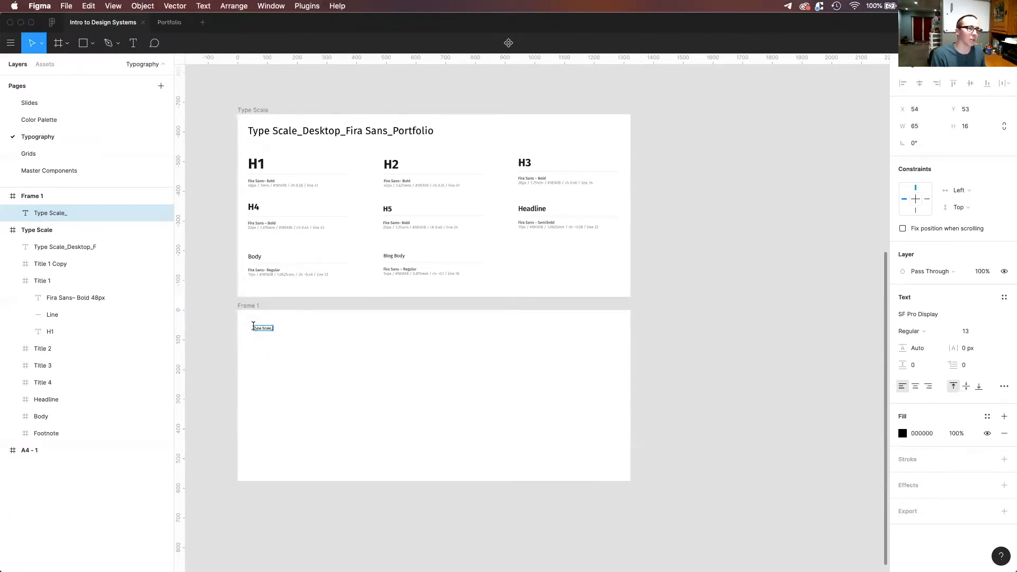
{"action": "type", "text": "_SF PRo"}
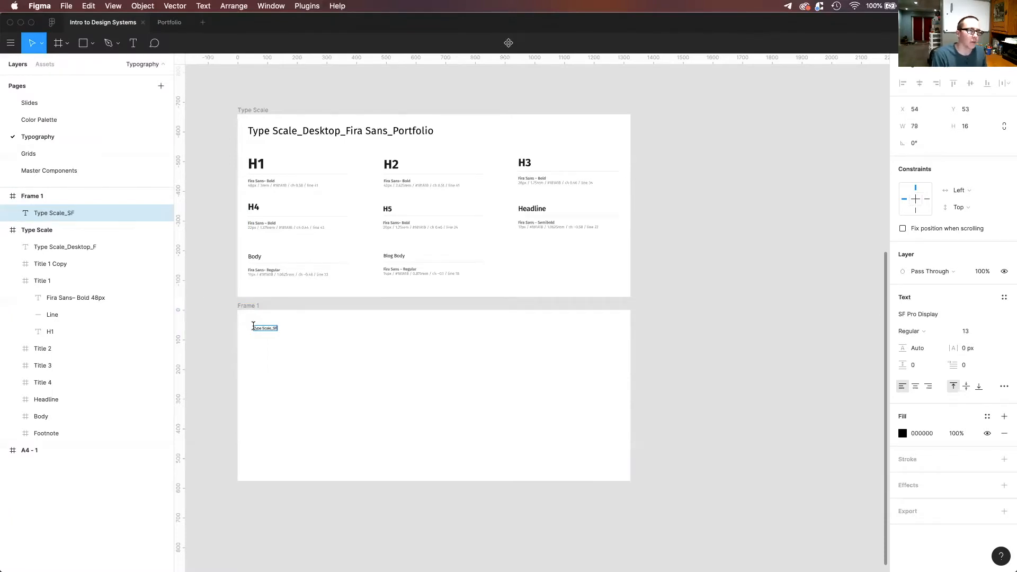
{"action": "key", "text": "BackSpace"}
{"action": "key", "text": "BackSpace"}
{"action": "type", "text": "ro Display"}
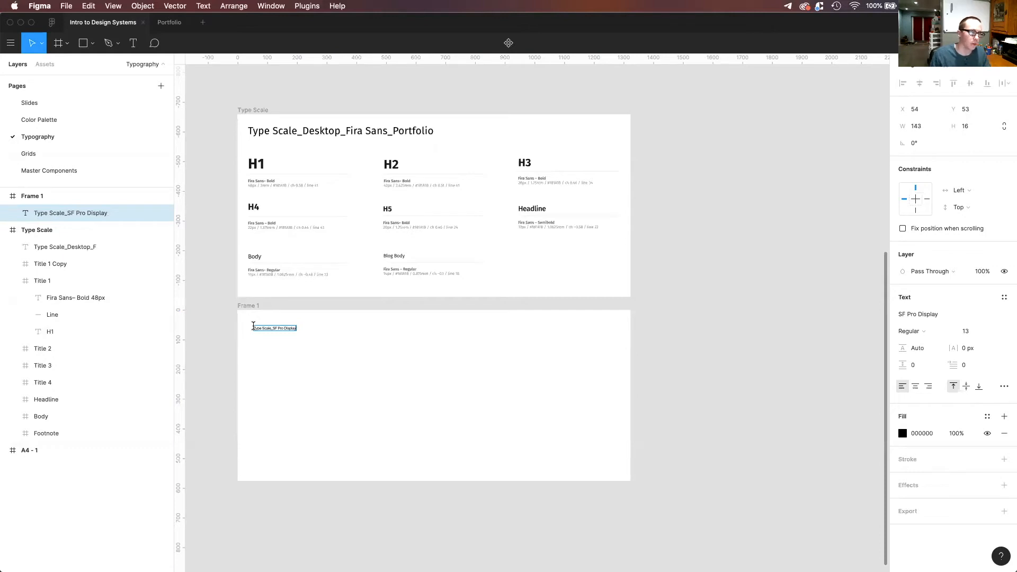
- Set the font size of the whole SF Pro Display title to 30
{"action": "key", "text": "super+a"}
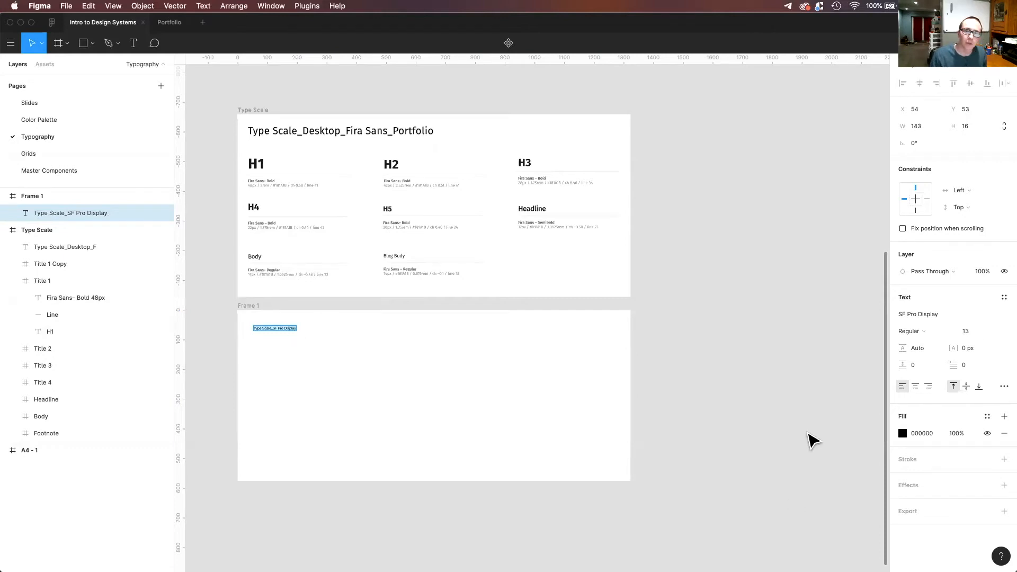
{"action": "left_click", "coordinate": [973, 331]}
{"action": "scroll", "coordinate": [481, 320], "scroll_direction": "up", "scroll_amount": 10}
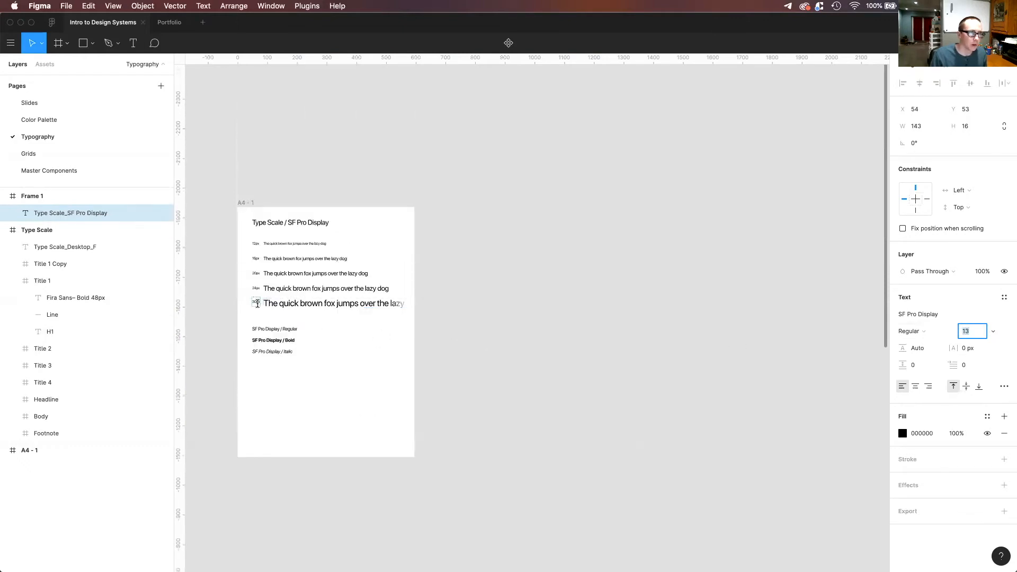
{"action": "scroll", "coordinate": [329, 273], "scroll_direction": "down", "scroll_amount": 10}
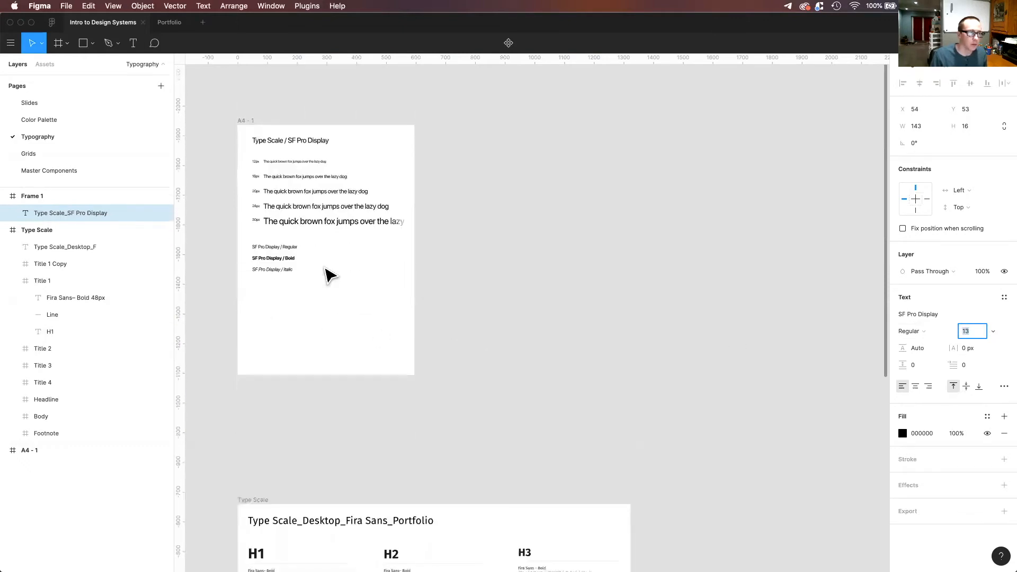
{"action": "type", "text": "24"}
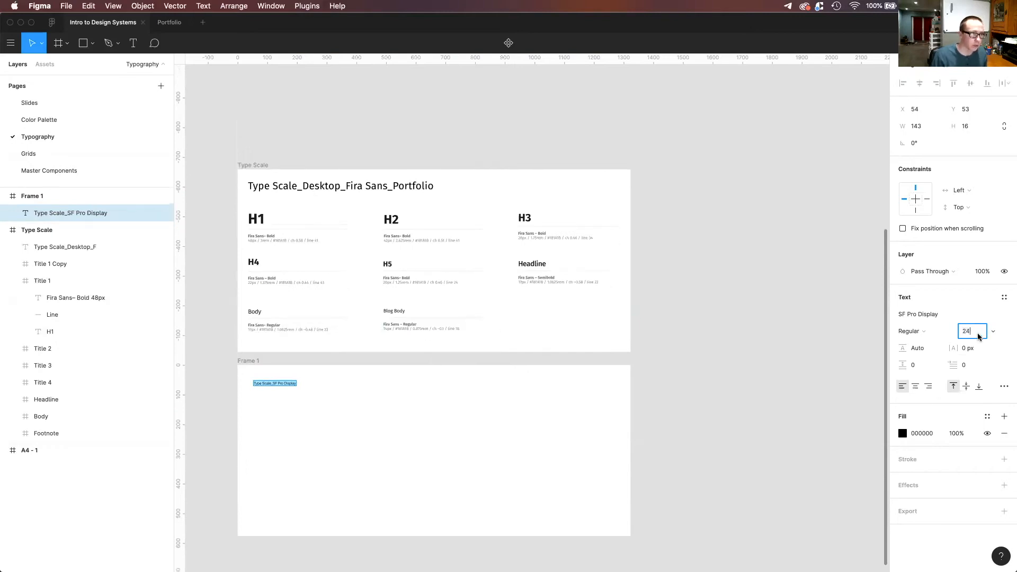
{"action": "key", "text": "Return"}
{"action": "left_click", "coordinate": [978, 334]}
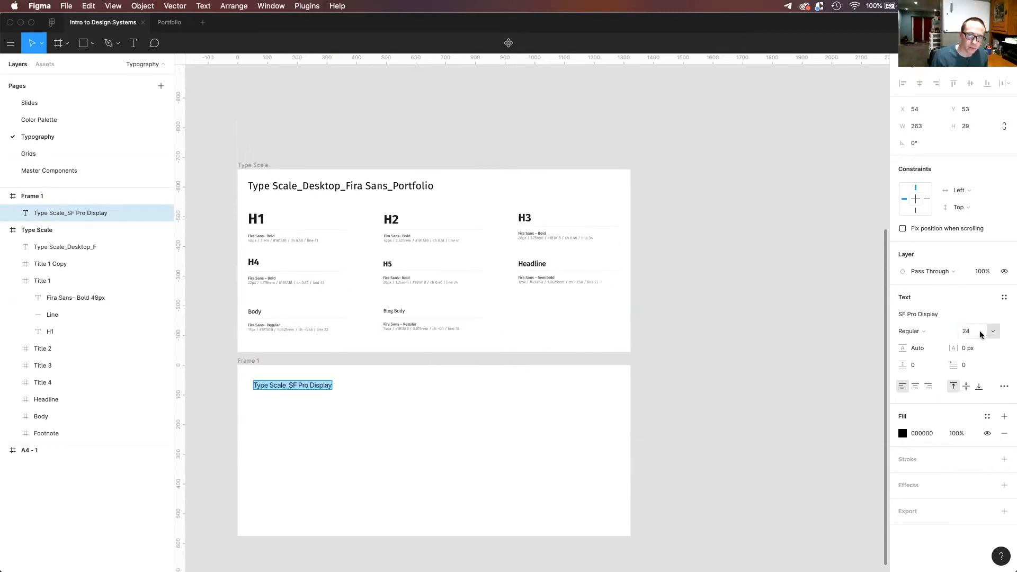
{"action": "type", "text": "30"}
{"action": "key", "text": "Return"}
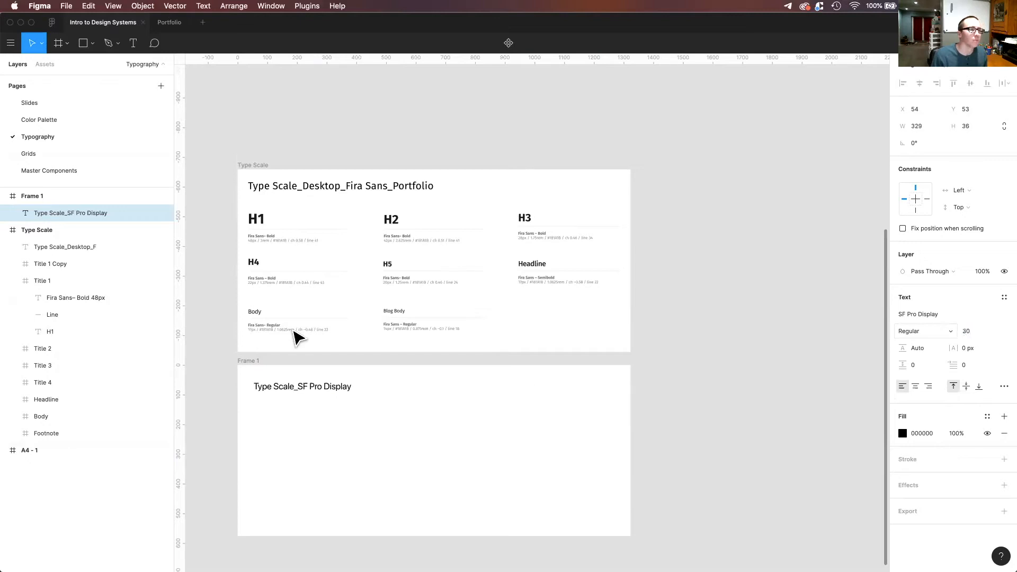
- Nudge the SF Pro Display title closer to the frame's upper-left corner, to X 24, Y 32, and deselect it
{"action": "key", "text": "Escape"}
{"action": "key", "text": "alt"}
{"action": "key", "text": "alt+shift+Left"}
{"action": "key", "text": "alt+shift+Left"}
{"action": "key", "text": "alt+shift+Left"}
{"action": "key", "text": "alt+shift+Left"}
{"action": "key", "text": "alt+Right"}
{"action": "key", "text": "alt+Right"}
{"action": "key", "text": "alt+shift+Up"}
{"action": "key", "text": "alt+shift+Up"}
{"action": "key", "text": "alt+shift+Up"}
{"action": "key", "text": "alt+shift+Up"}
{"action": "key", "text": "alt+shift+Down"}
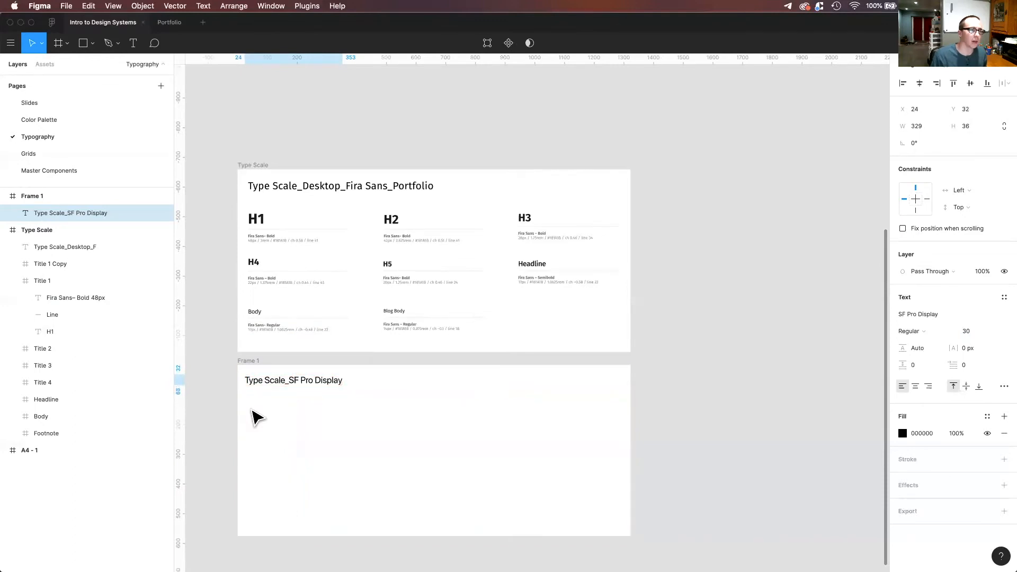
{"action": "left_click", "coordinate": [350, 545]}
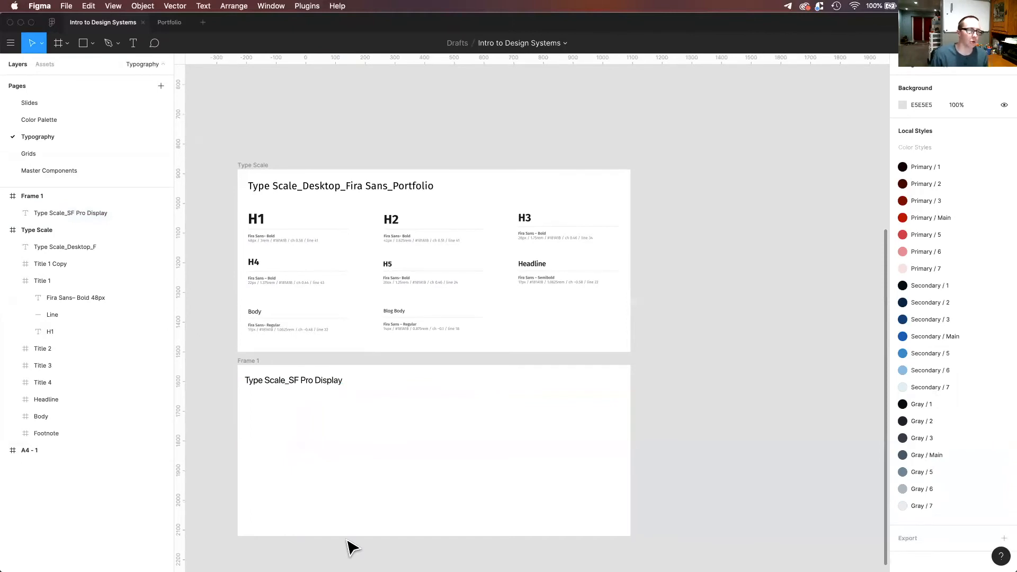
- Move the A4 - 1 frame with the SF Pro Display samples to the right of Frame 1
{"action": "scroll", "coordinate": [380, 313], "scroll_direction": "up", "scroll_amount": 15}
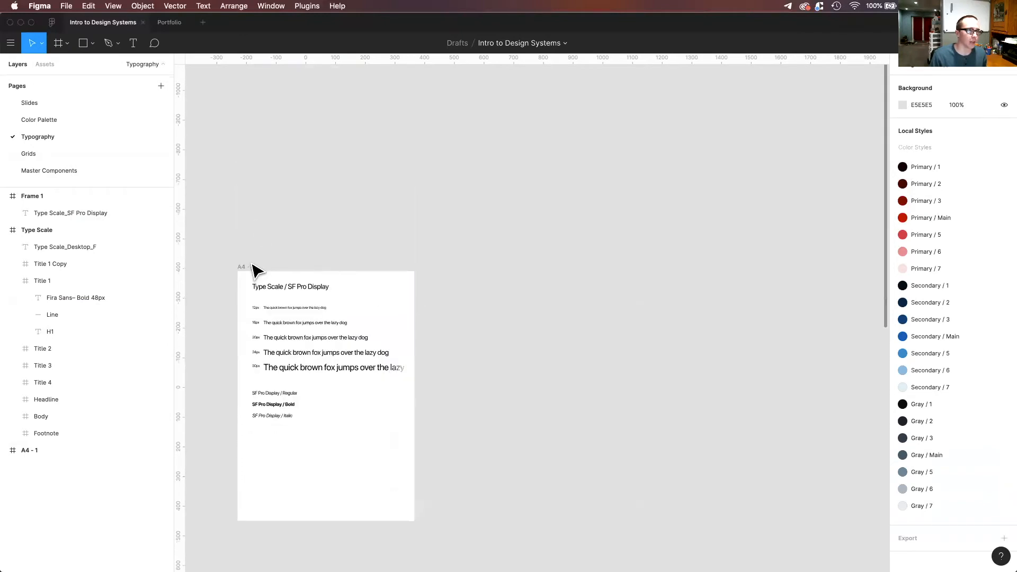
{"action": "left_click", "coordinate": [256, 270]}
{"action": "left_click_drag", "start_coordinate": [341, 296], "coordinate": [657, 334]}
{"action": "scroll", "coordinate": [667, 386], "scroll_direction": "down", "scroll_amount": 3}
{"action": "left_click", "coordinate": [403, 408]}
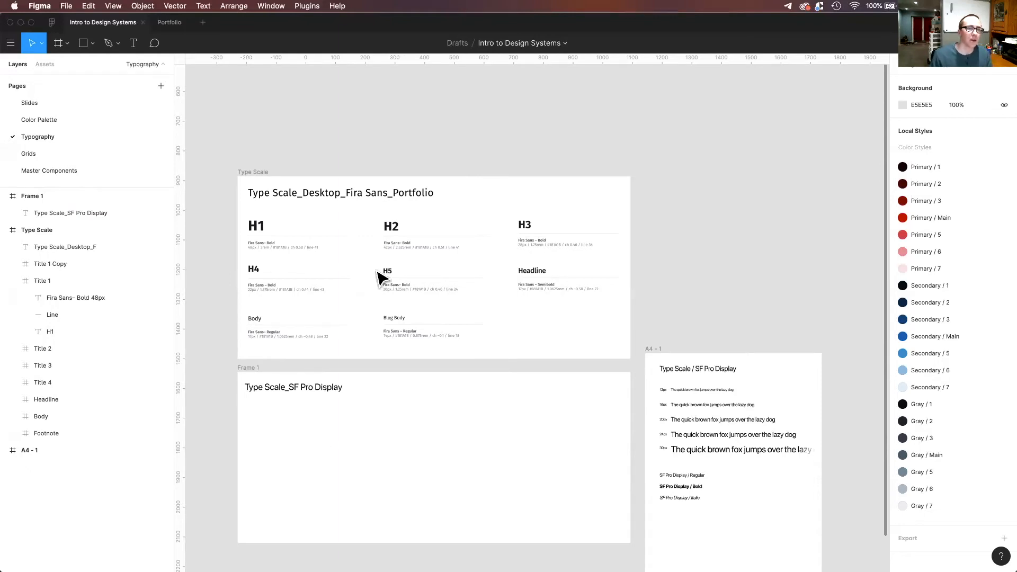
- Add a bold "H1" text layer below the SF Pro Display title in Frame 1, at X 34, Y 116, and deselect it
{"action": "scroll", "coordinate": [538, 389], "scroll_direction": "down", "scroll_amount": 4}
{"action": "scroll", "coordinate": [316, 326], "scroll_direction": "up", "scroll_amount": 4}
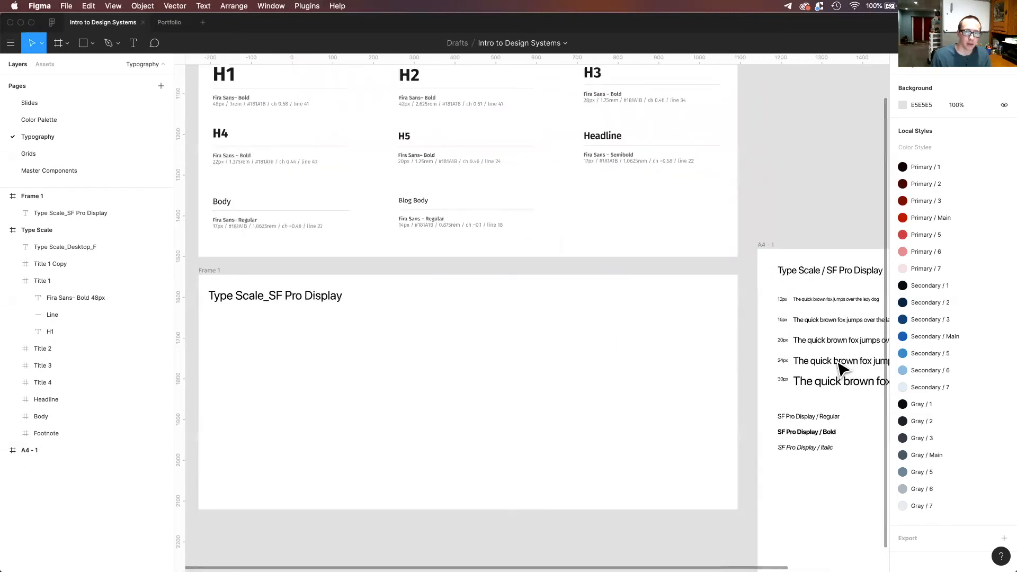
{"action": "scroll", "coordinate": [799, 381], "scroll_direction": "right", "scroll_amount": 3}
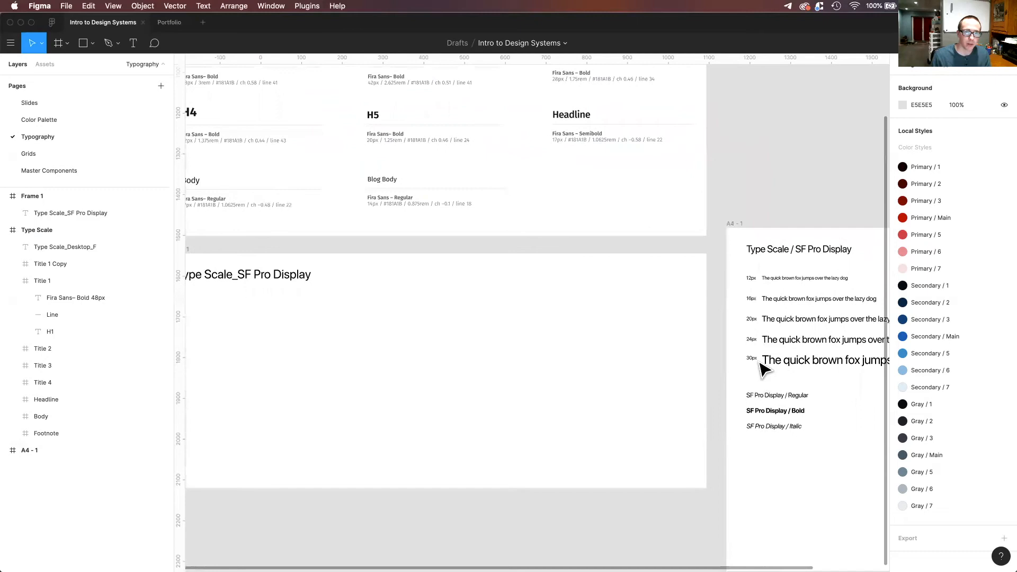
{"action": "scroll", "coordinate": [761, 368], "scroll_direction": "left", "scroll_amount": 2}
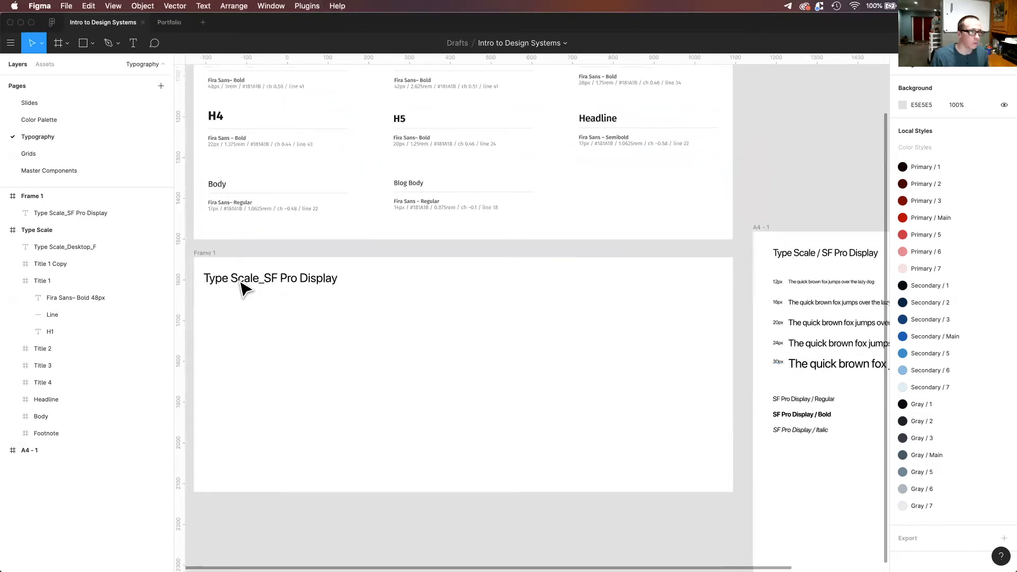
{"action": "key", "text": "t"}
{"action": "left_click", "coordinate": [206, 303]}
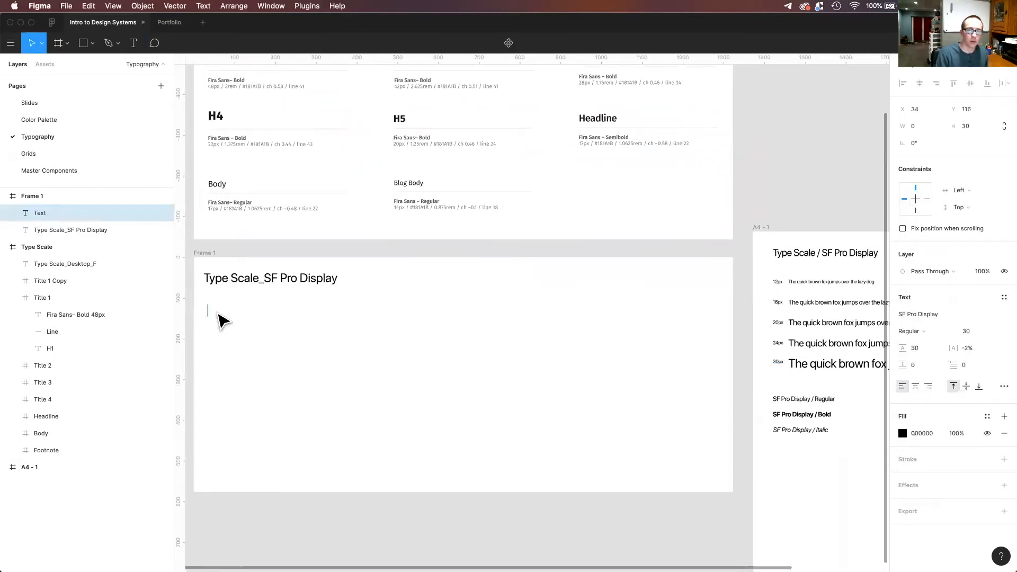
{"action": "type", "text": "H"}
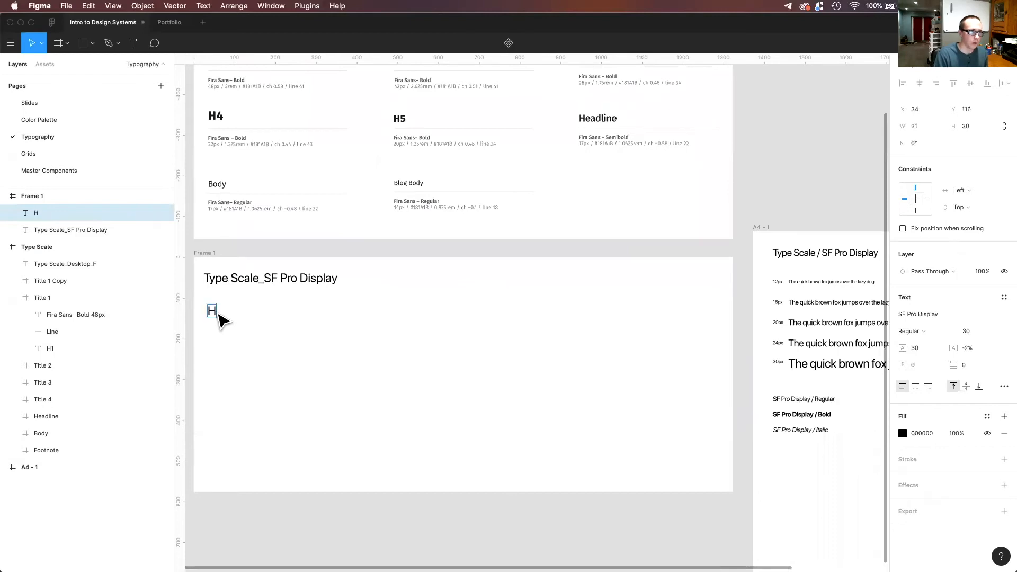
{"action": "key", "text": "super+b"}
{"action": "type", "text": "1"}
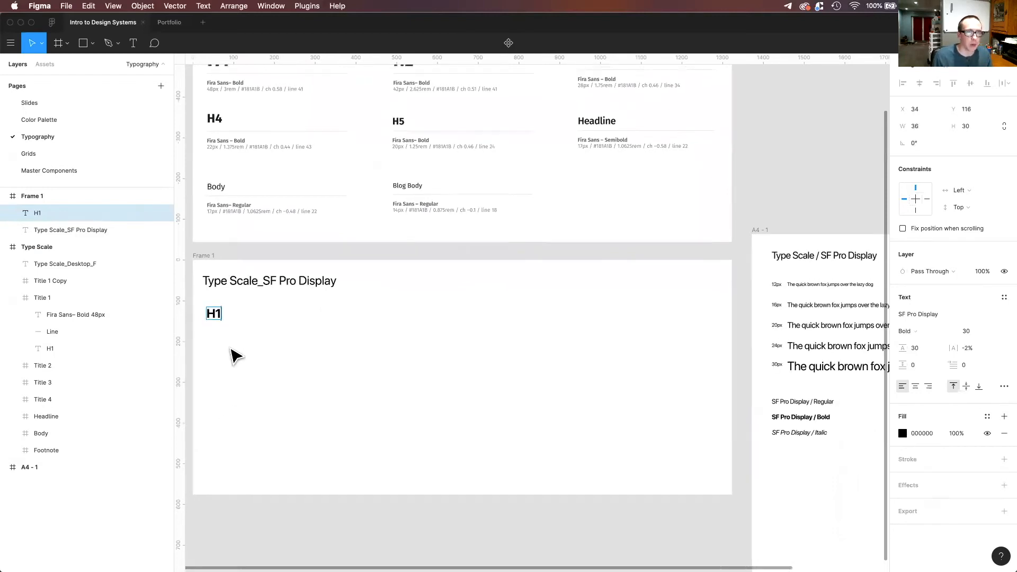
{"action": "scroll", "coordinate": [233, 354], "scroll_direction": "up", "scroll_amount": 3}
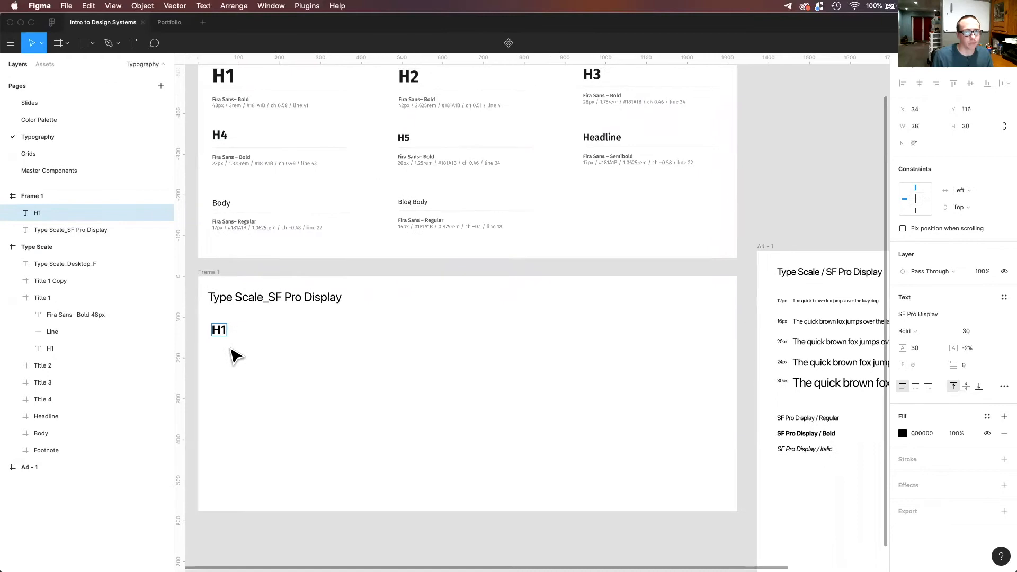
{"action": "scroll", "coordinate": [321, 347], "scroll_direction": "down", "scroll_amount": 5}
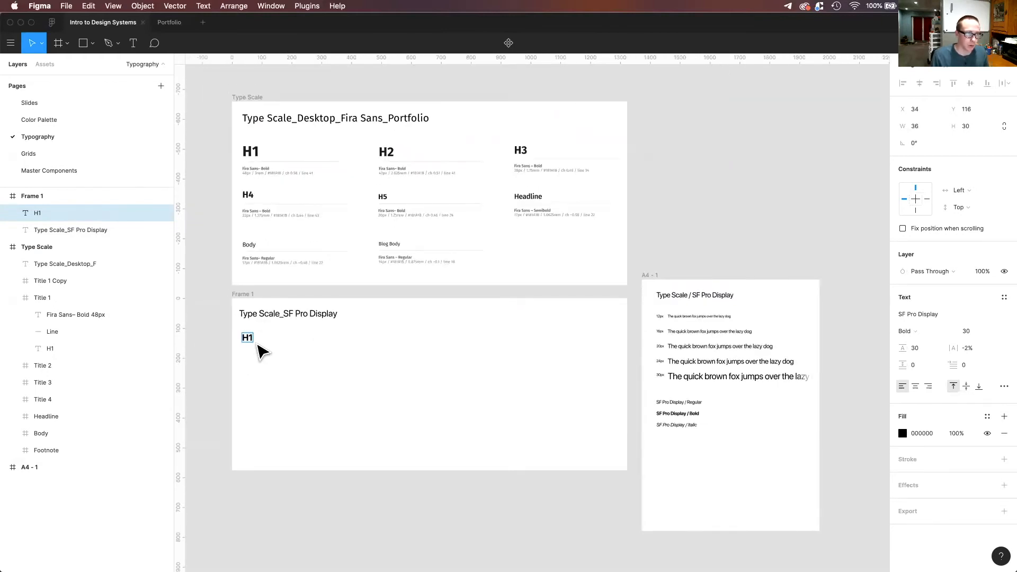
{"action": "key", "text": "Escape"}
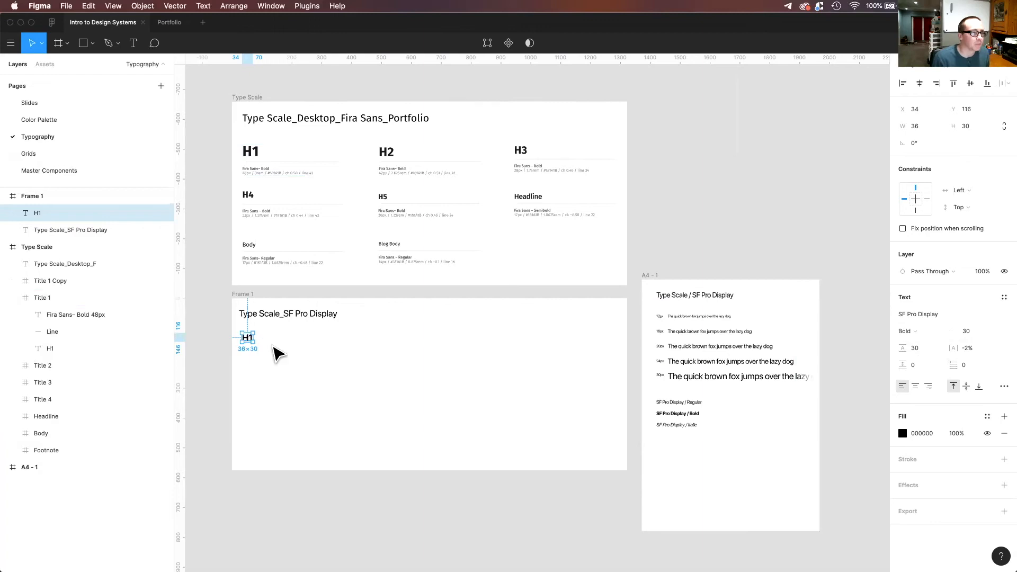
{"action": "left_click", "coordinate": [257, 365]}
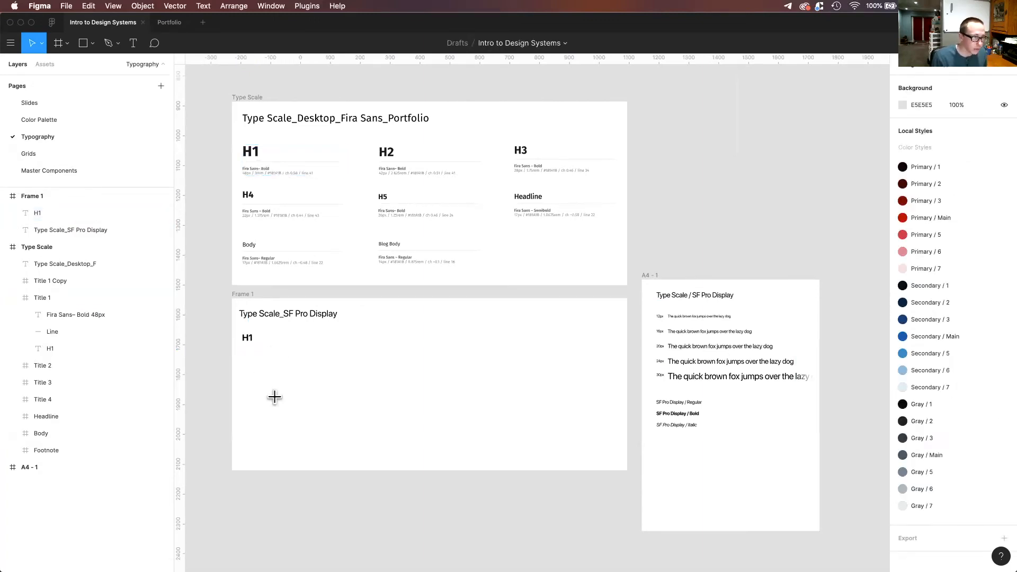
- Draw a horizontal line about 263 wide just below the H1 heading and set its stroke thickness to 0.5
{"action": "key", "text": "l"}
{"action": "mouse_move", "coordinate": [241, 345]}
{"action": "left_mouse_down"}
{"action": "mouse_move", "coordinate": [336, 346]}
{"action": "mouse_move", "coordinate": [320, 345]}
{"action": "left_mouse_up"}
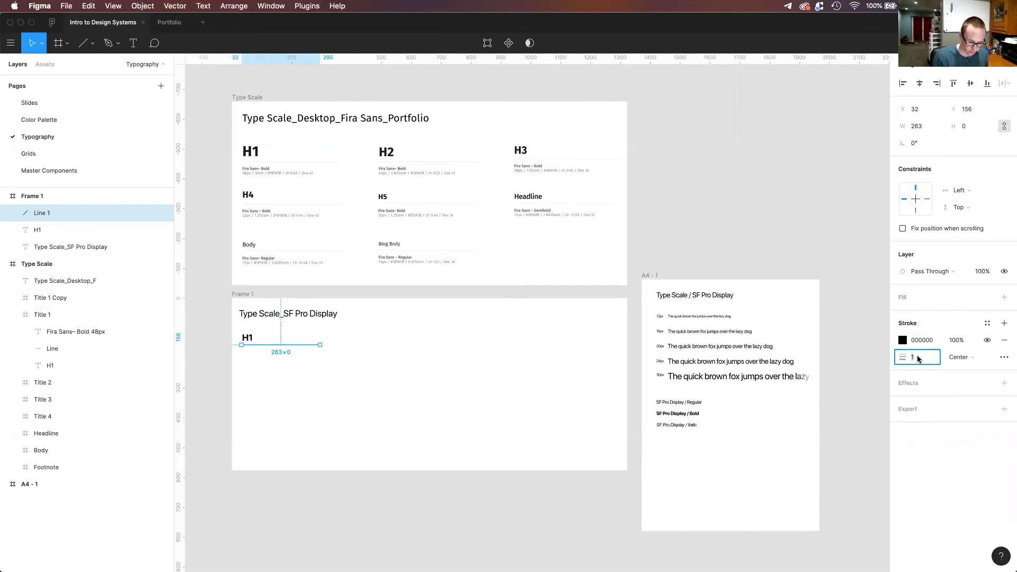
{"action": "key", "text": "Return"}
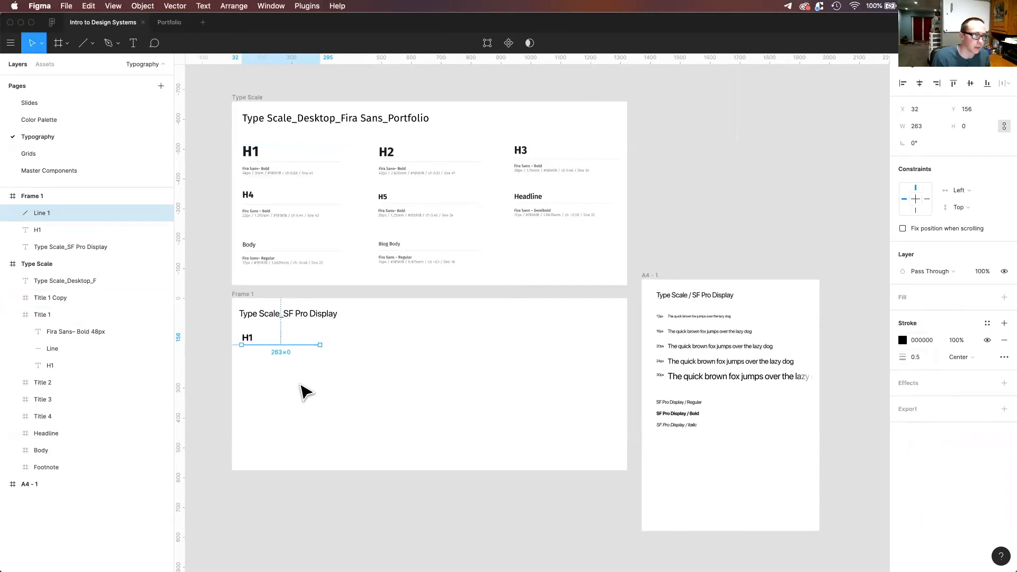
{"action": "left_click", "coordinate": [283, 415]}
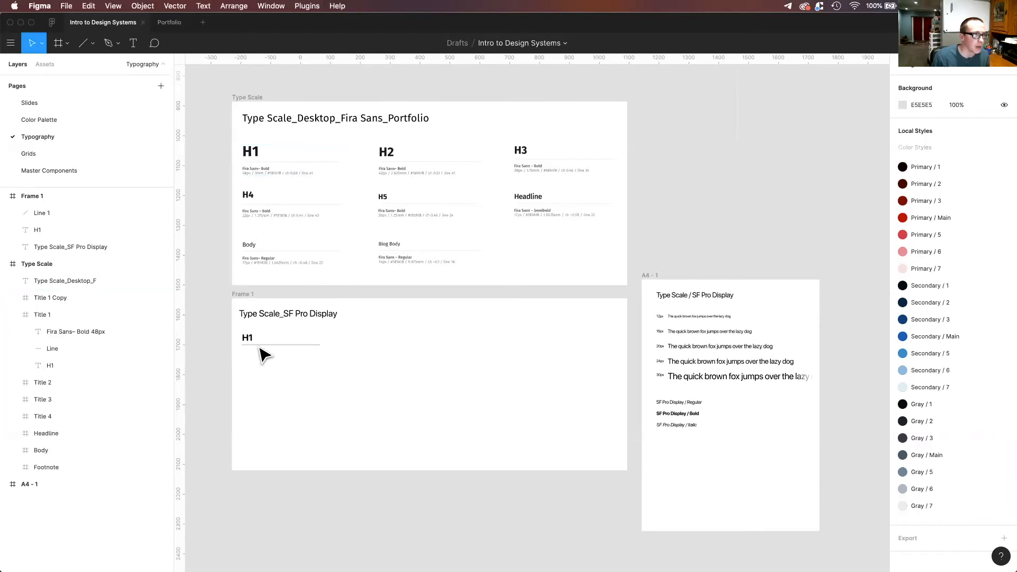
- Add the label "SF Pro Display - Bold" below the line under H1, aligned with the heading at X 34
{"action": "scroll", "coordinate": [249, 367], "scroll_direction": "up", "scroll_amount": 3}
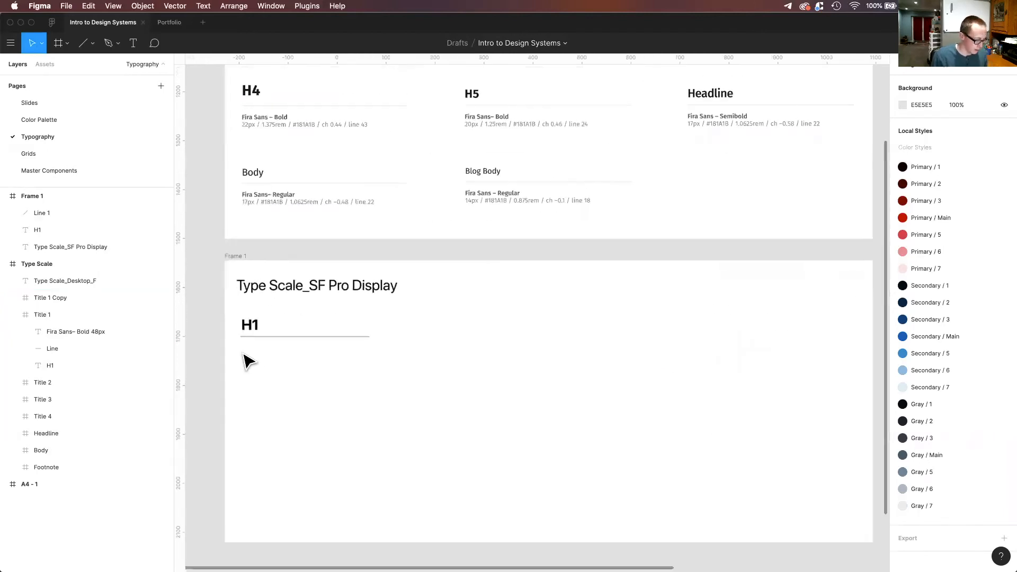
{"action": "key", "text": "t"}
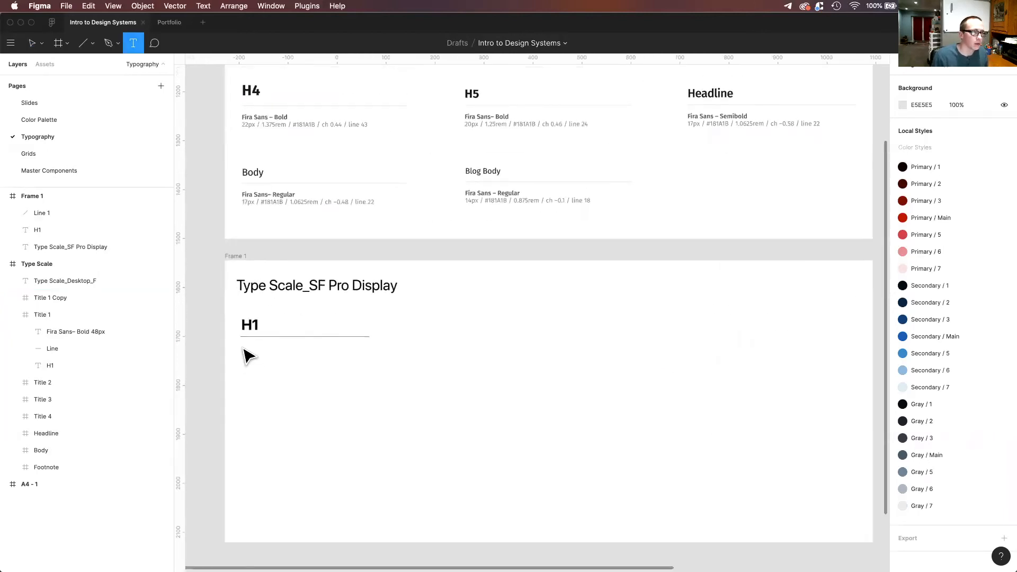
{"action": "left_click", "coordinate": [242, 352]}
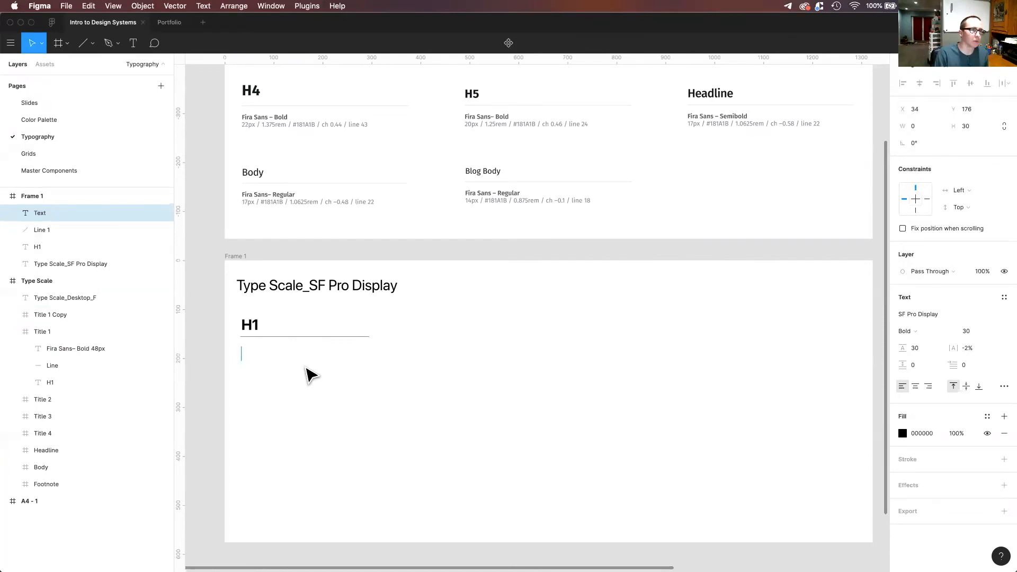
{"action": "type", "text": "SF"}
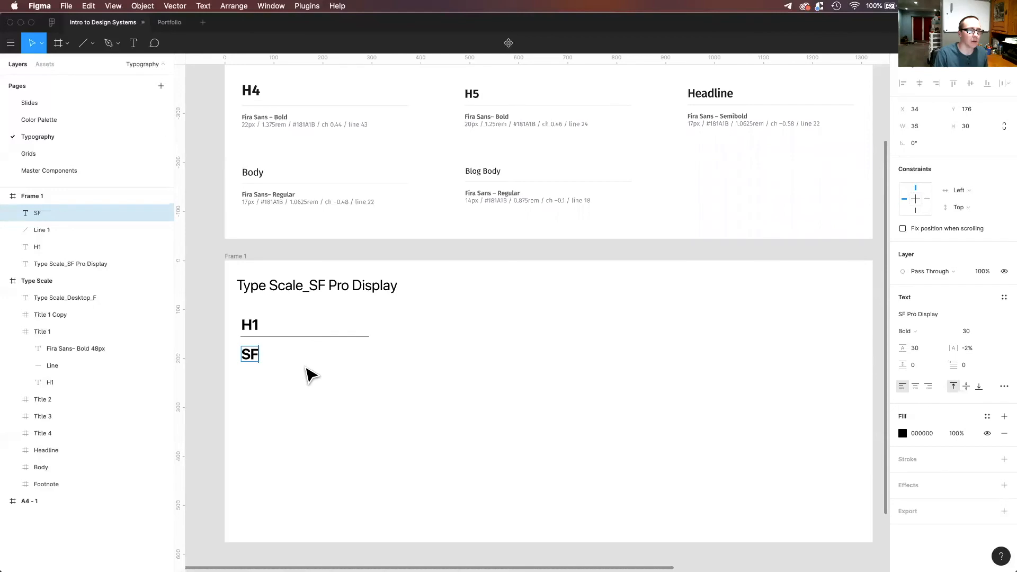
{"action": "type", "text": " Pro Display - Bold"}
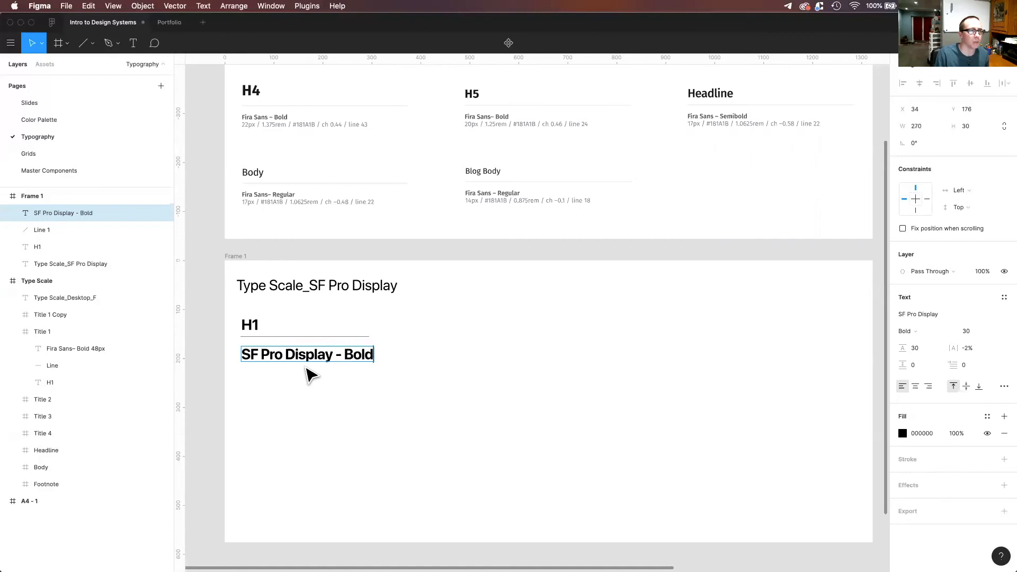
- Set the font size of the whole "SF Pro Display - Bold" label to 16
{"action": "key", "text": "super+a"}
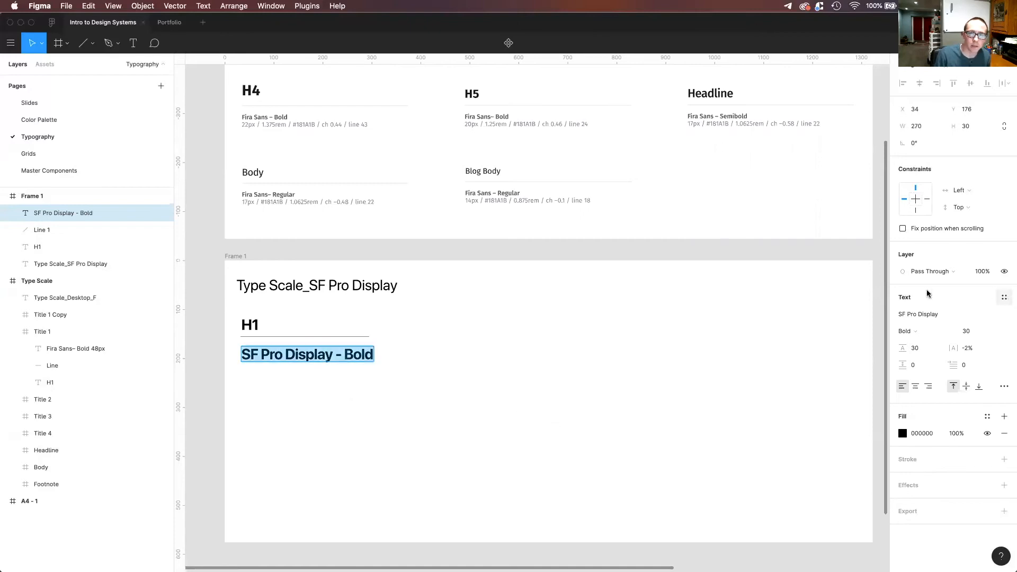
{"action": "left_click", "coordinate": [972, 331]}
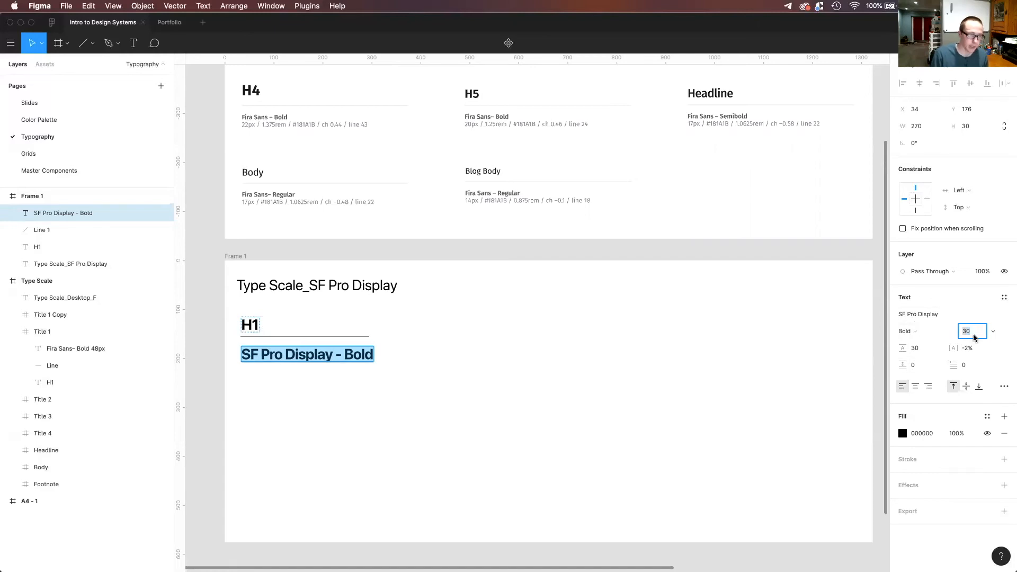
{"action": "type", "text": "16"}
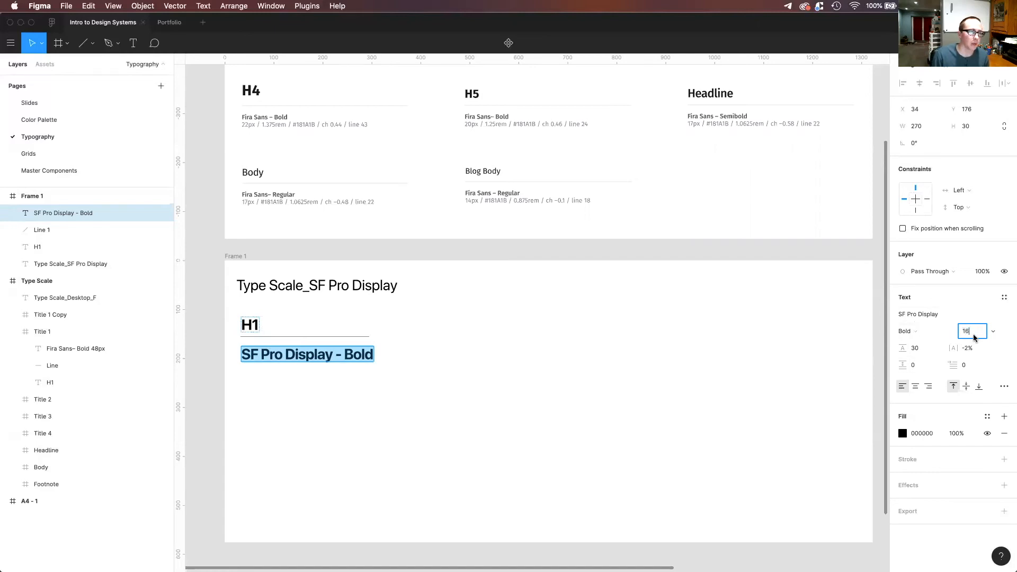
{"action": "key", "text": "Return"}
{"action": "scroll", "coordinate": [567, 277], "scroll_direction": "right", "scroll_amount": 2}
{"action": "scroll", "coordinate": [567, 277], "scroll_direction": "right", "scroll_amount": 3}
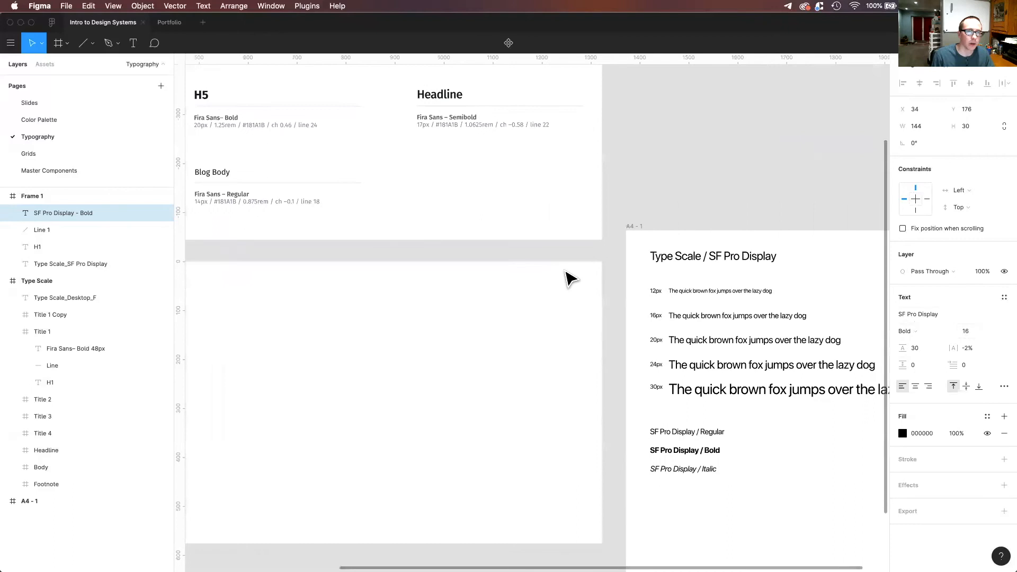
{"action": "scroll", "coordinate": [381, 331], "scroll_direction": "left", "scroll_amount": 4}
{"action": "scroll", "coordinate": [328, 339], "scroll_direction": "left", "scroll_amount": 1}
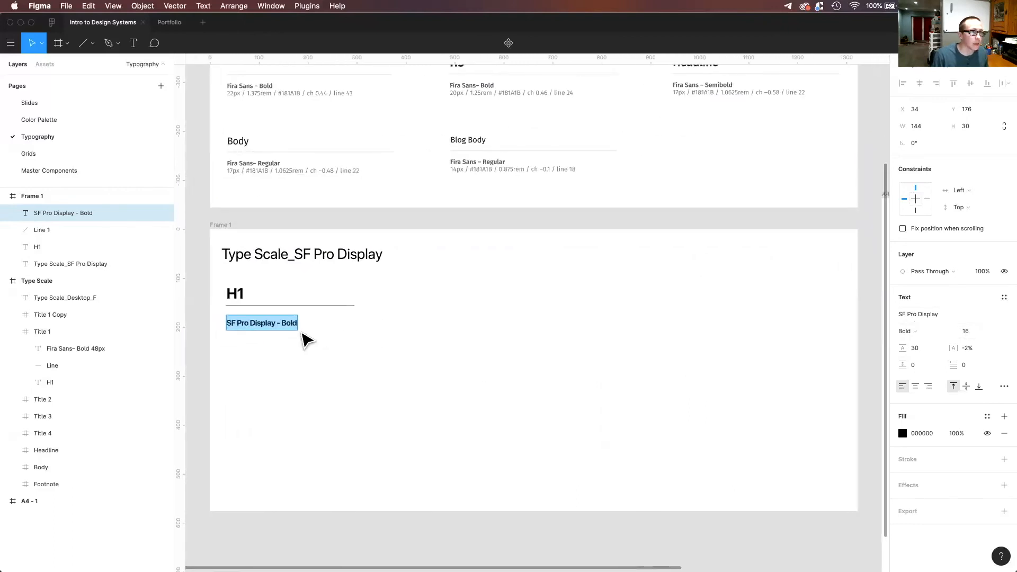
{"action": "key", "text": "Escape"}
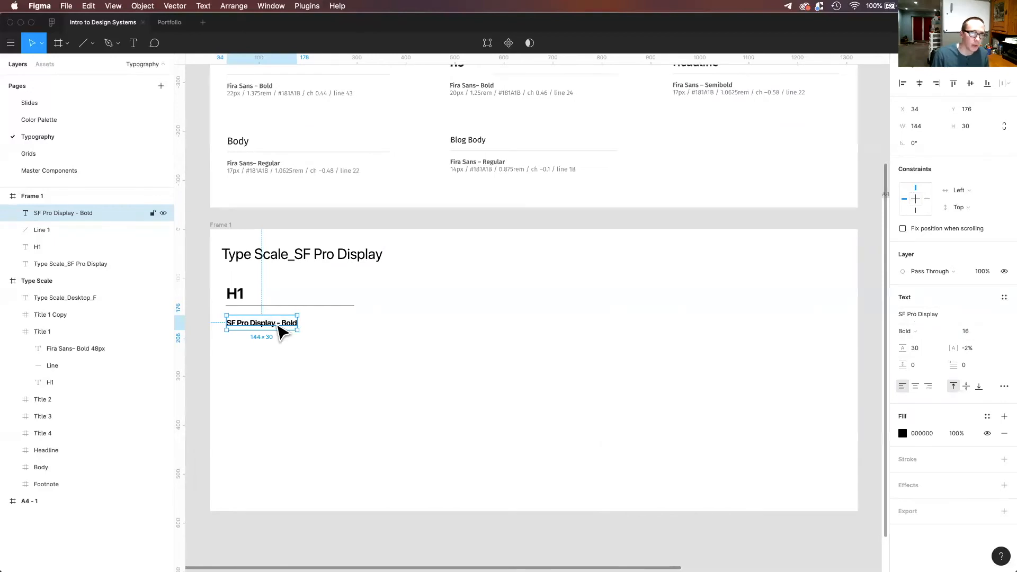
- Change the font weight of the "SF Pro Display - Bold" label to Medium and deselect it
{"action": "left_click", "coordinate": [920, 335]}
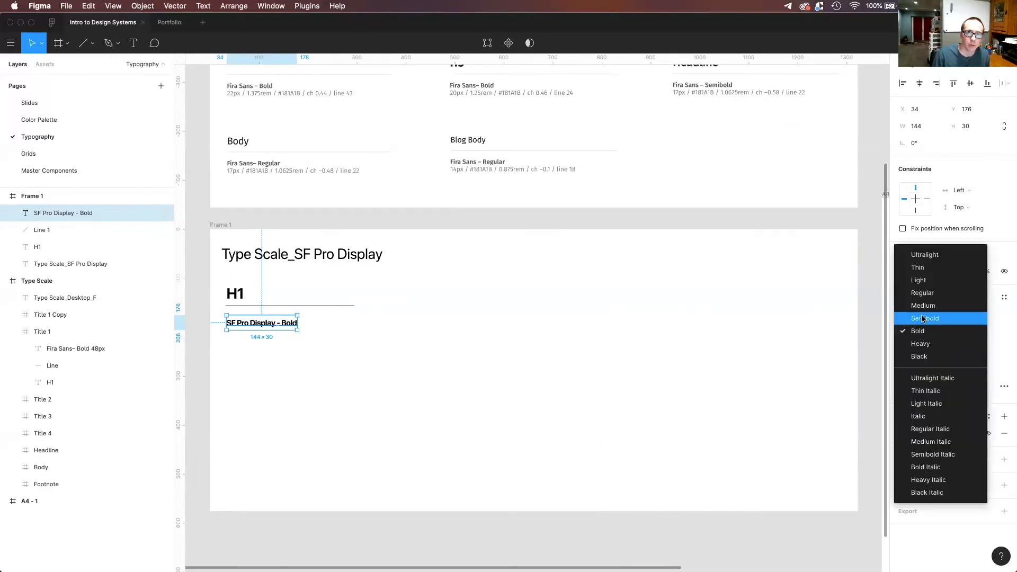
{"action": "left_click", "coordinate": [923, 318]}
{"action": "left_click", "coordinate": [387, 389]}
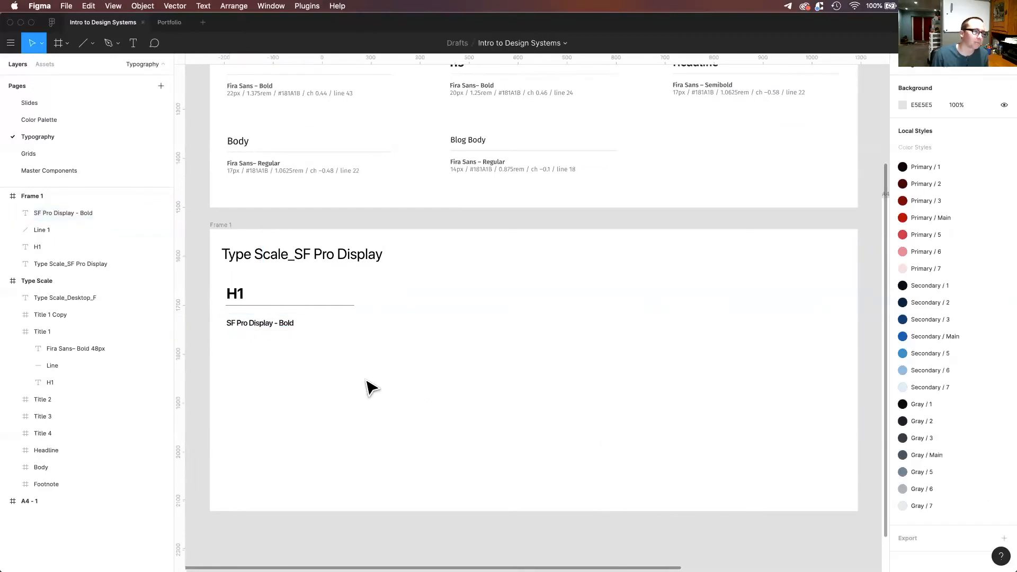
- Duplicate the "SF Pro Display - Bold" label directly below itself at Y 204 and open the copy's text for editing
{"action": "left_click", "coordinate": [248, 327]}
{"action": "left_click_drag", "start_coordinate": [249, 327], "coordinate": [249, 345]}
{"action": "key", "text": "Return"}
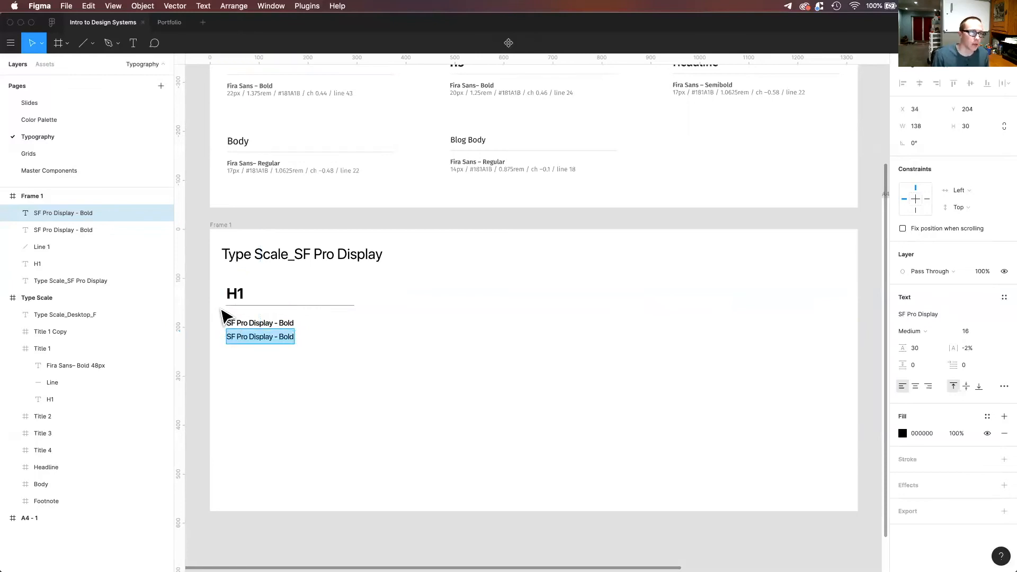
- Replace the duplicated label's text below "SF Pro Display - Bold" with "30px /", matching the H1 heading's font size
{"action": "double_click", "coordinate": [234, 293]}
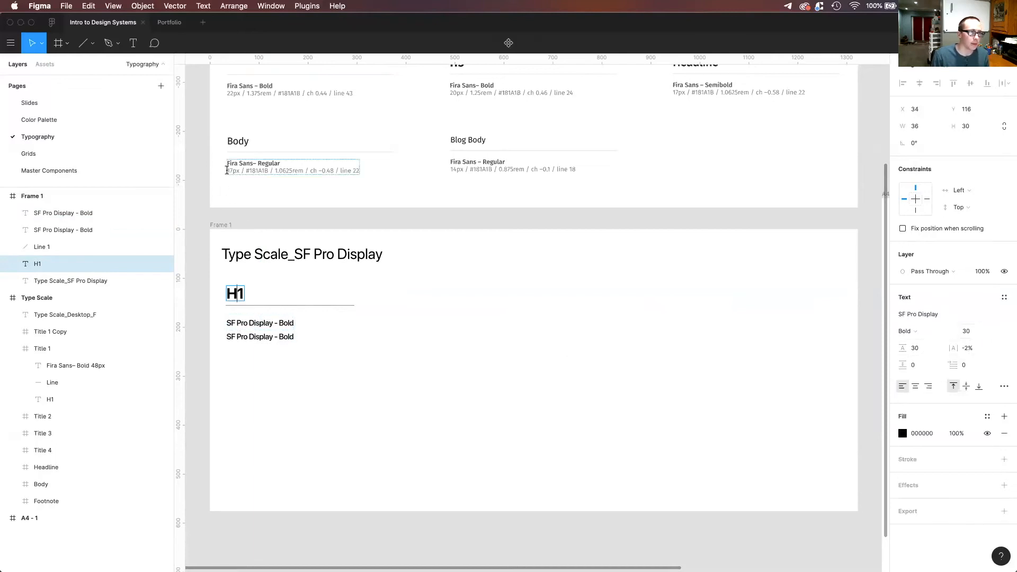
{"action": "double_click", "coordinate": [230, 337]}
{"action": "key", "text": "super+a"}
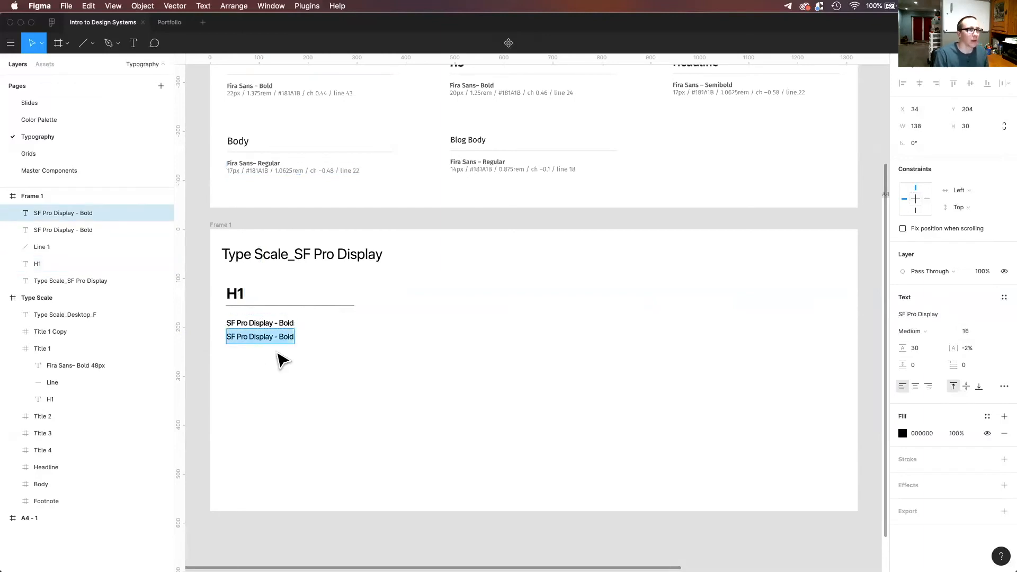
{"action": "type", "text": "30"}
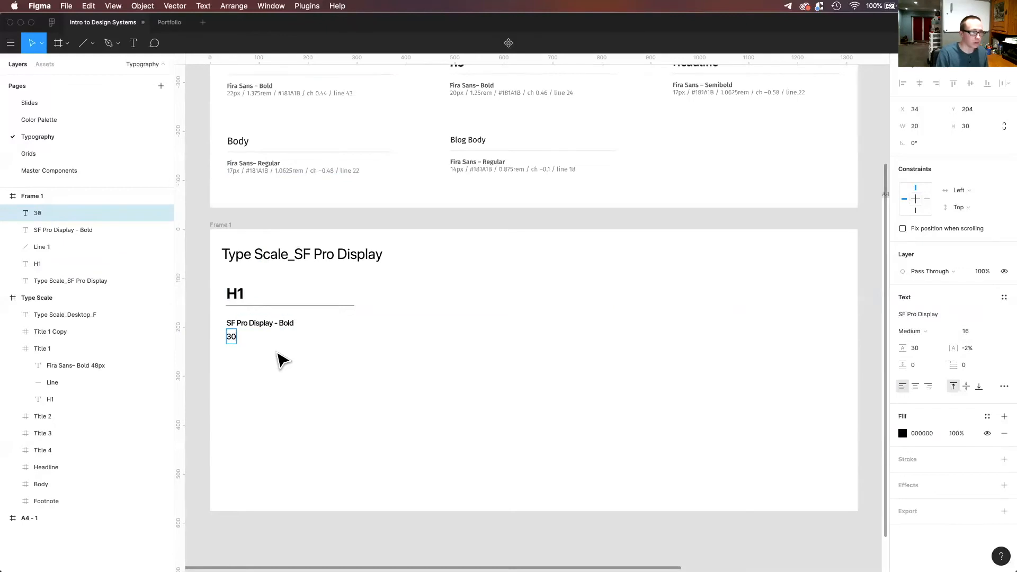
{"action": "type", "text": "px"}
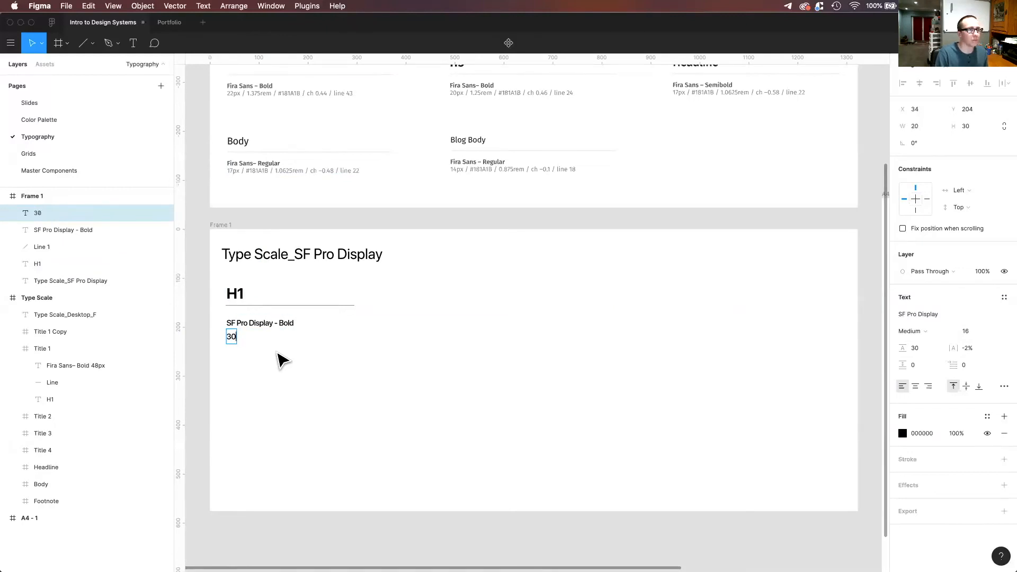
{"action": "type", "text": " /"}
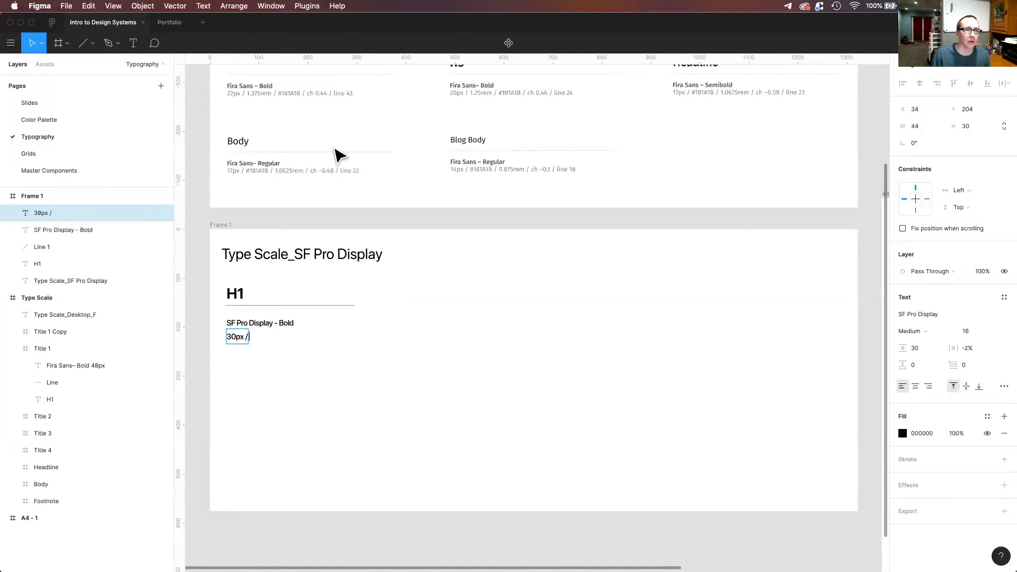
- Extend the H1 spec line with the rem size so it reads "30px / 1.875rem /"
{"action": "scroll", "coordinate": [233, 208], "scroll_direction": "up", "scroll_amount": 1}
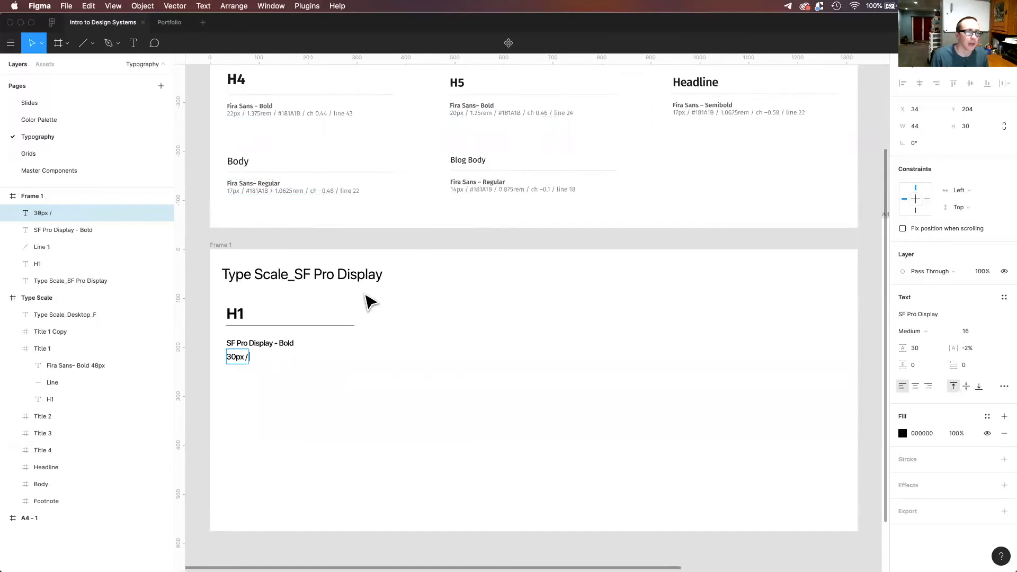
{"action": "scroll", "coordinate": [328, 305], "scroll_direction": "down", "scroll_amount": 3}
{"action": "scroll", "coordinate": [253, 314], "scroll_direction": "up", "scroll_amount": 1}
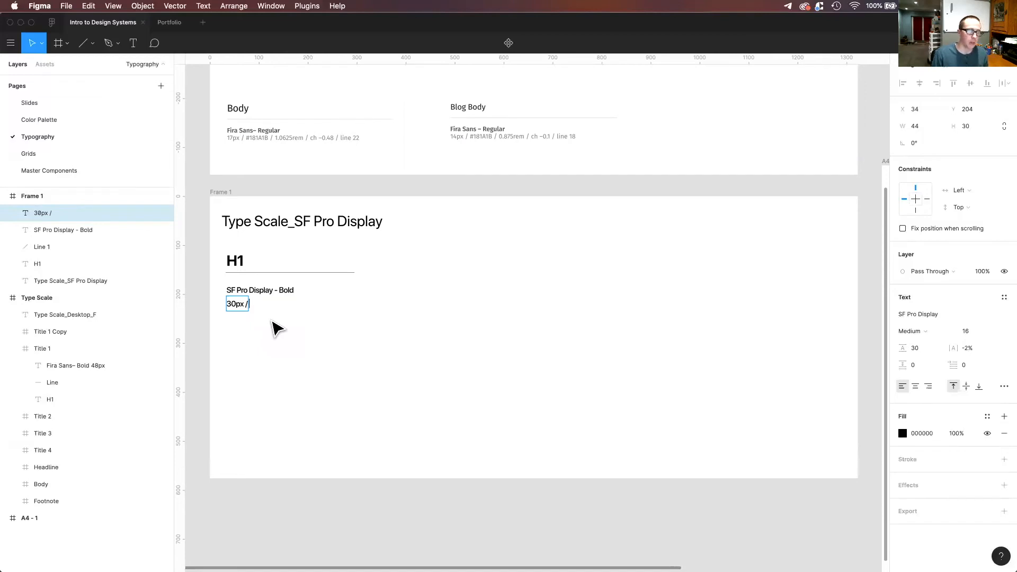
{"action": "type", "text": "1.875"}
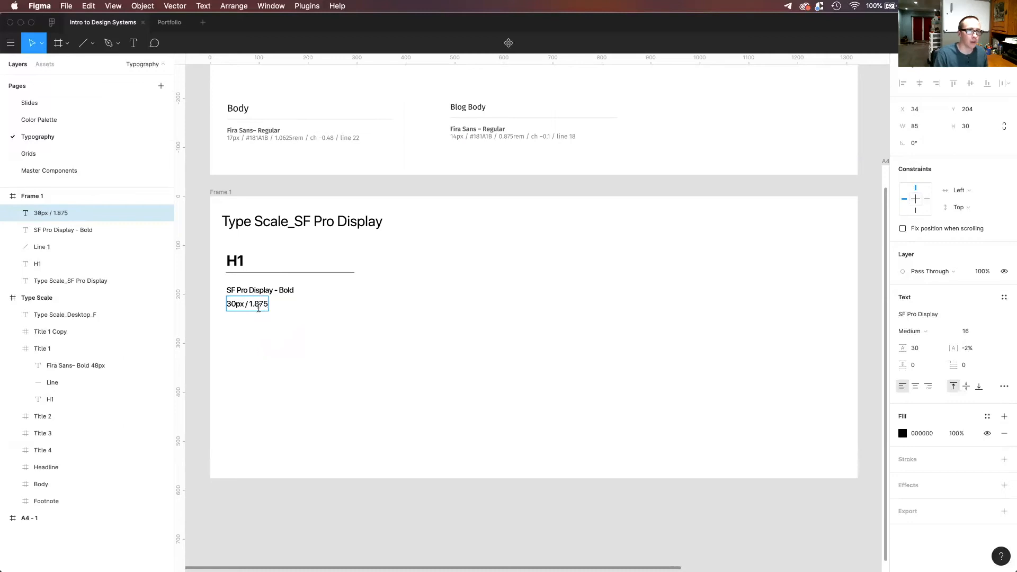
{"action": "type", "text": "rem"}
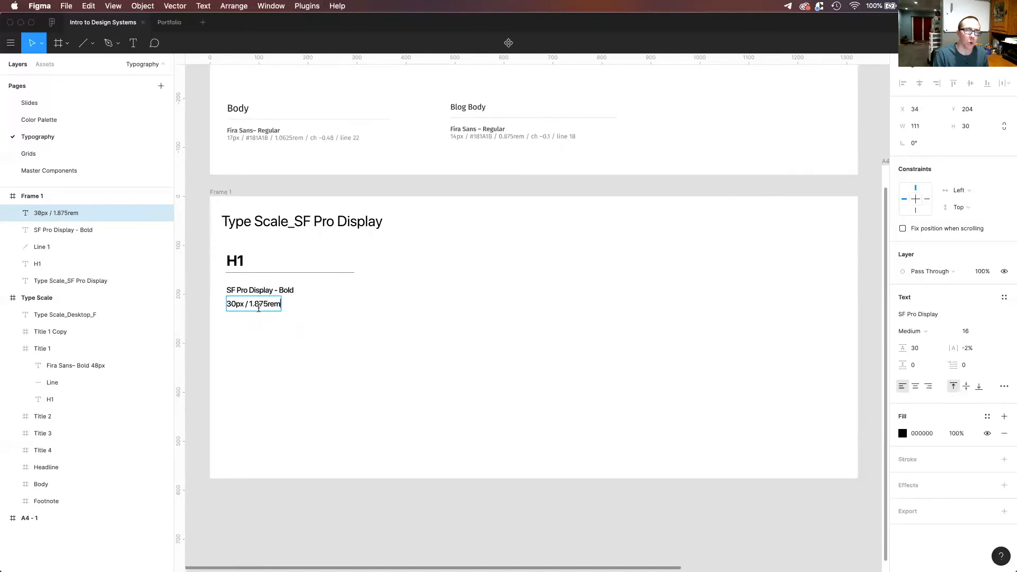
{"action": "type", "text": "/"}
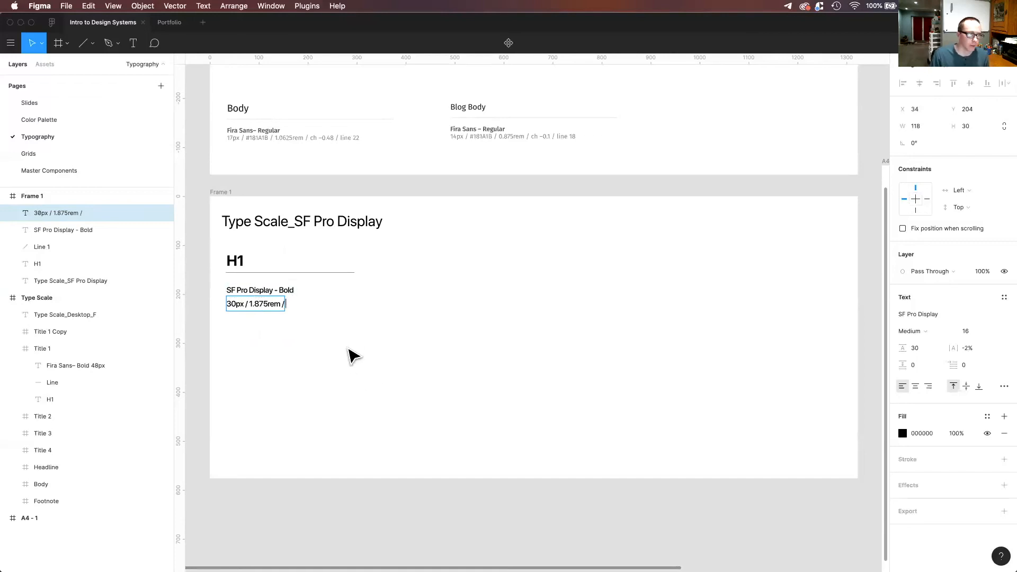
- Copy the hex code #010A13 of the darkest Secondary swatch in Frame 2 on the Color Palette page
{"action": "scroll", "coordinate": [488, 375], "scroll_direction": "down", "scroll_amount": 1}
{"action": "scroll", "coordinate": [551, 318], "scroll_direction": "down", "scroll_amount": 5}
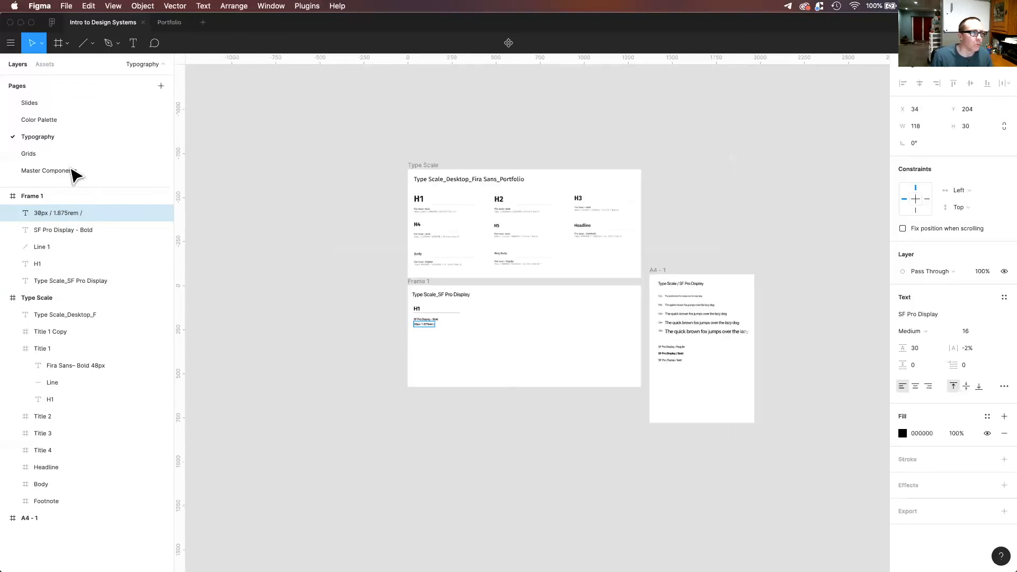
{"action": "left_click", "coordinate": [46, 119]}
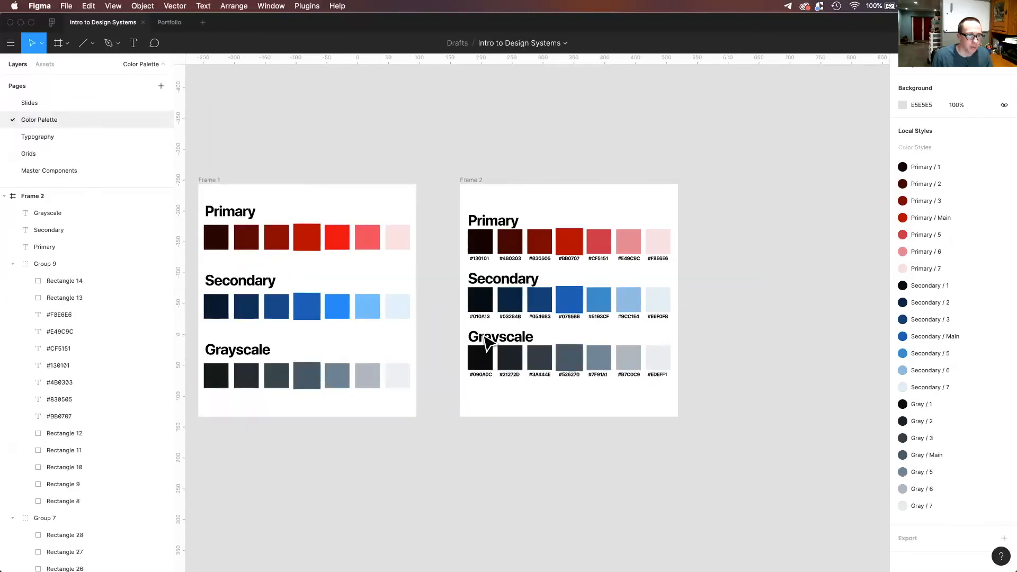
{"action": "scroll", "coordinate": [506, 351], "scroll_direction": "right", "scroll_amount": 1}
{"action": "scroll", "coordinate": [506, 350], "scroll_direction": "up", "scroll_amount": 5}
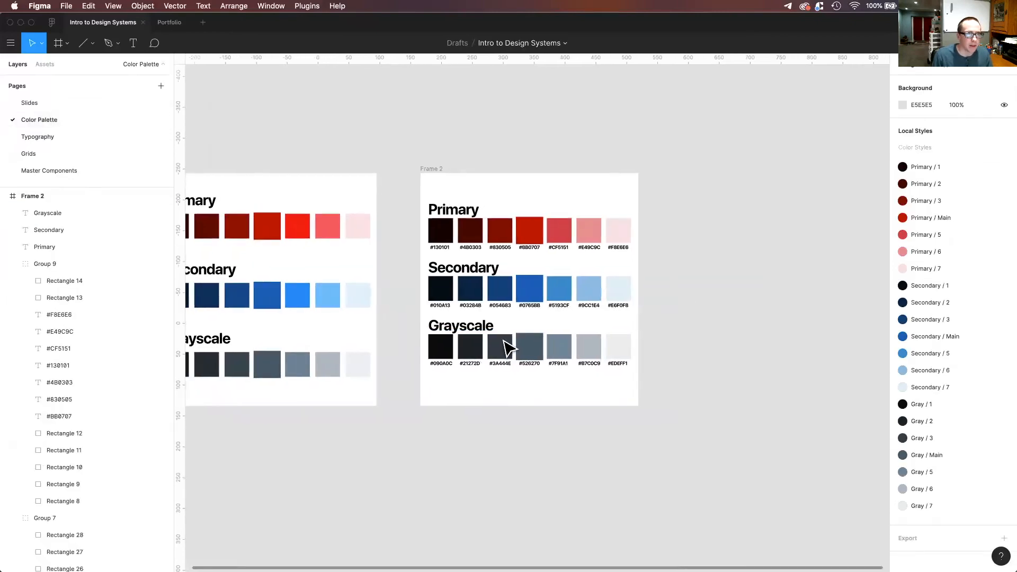
{"action": "scroll", "coordinate": [506, 344], "scroll_direction": "down", "scroll_amount": 2}
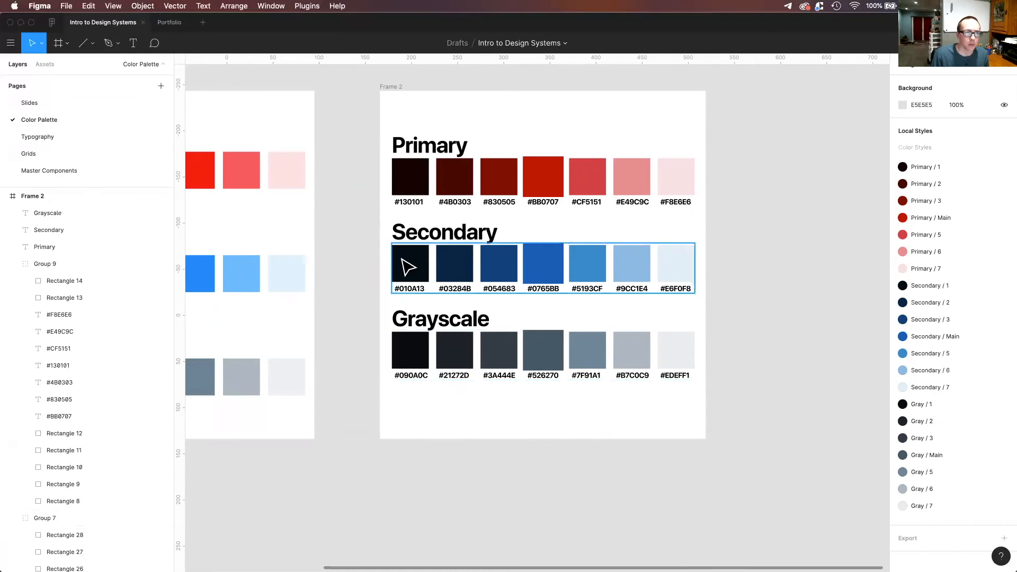
{"action": "double_click", "coordinate": [417, 289]}
{"action": "double_click", "coordinate": [418, 287]}
{"action": "key", "text": "super+c"}
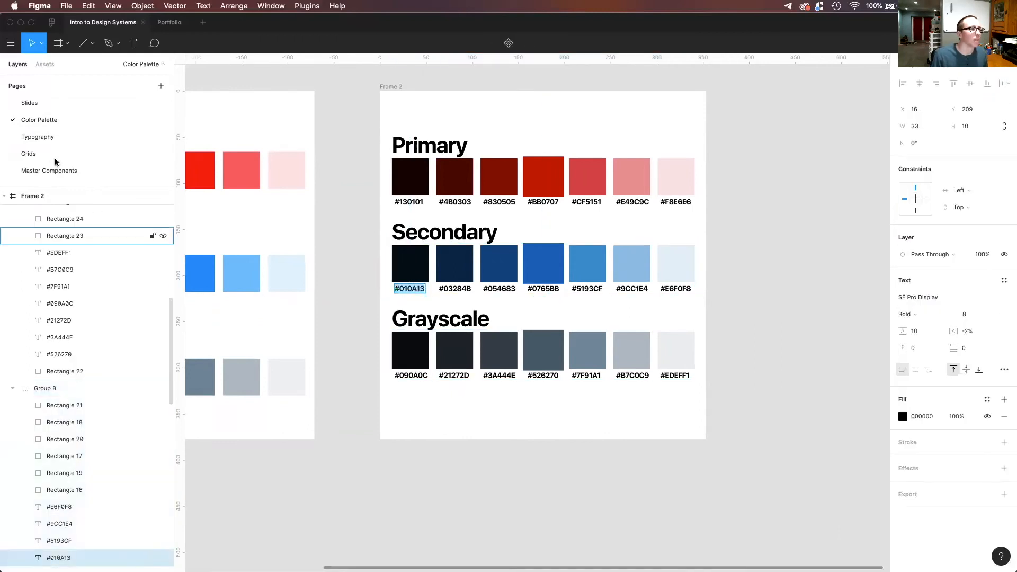
- Return to the Typography page and paste #010A13 at the end of the H1 spec line
{"action": "left_click", "coordinate": [100, 137]}
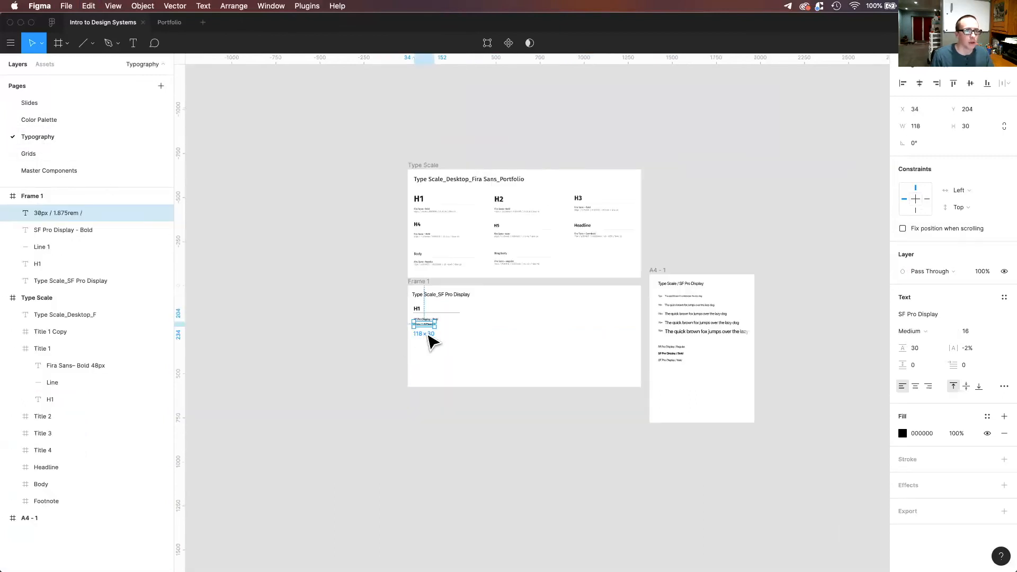
{"action": "scroll", "coordinate": [427, 339], "scroll_direction": "up", "scroll_amount": 5}
{"action": "scroll", "coordinate": [427, 326], "scroll_direction": "up", "scroll_amount": 1}
{"action": "scroll", "coordinate": [431, 323], "scroll_direction": "down", "scroll_amount": 2}
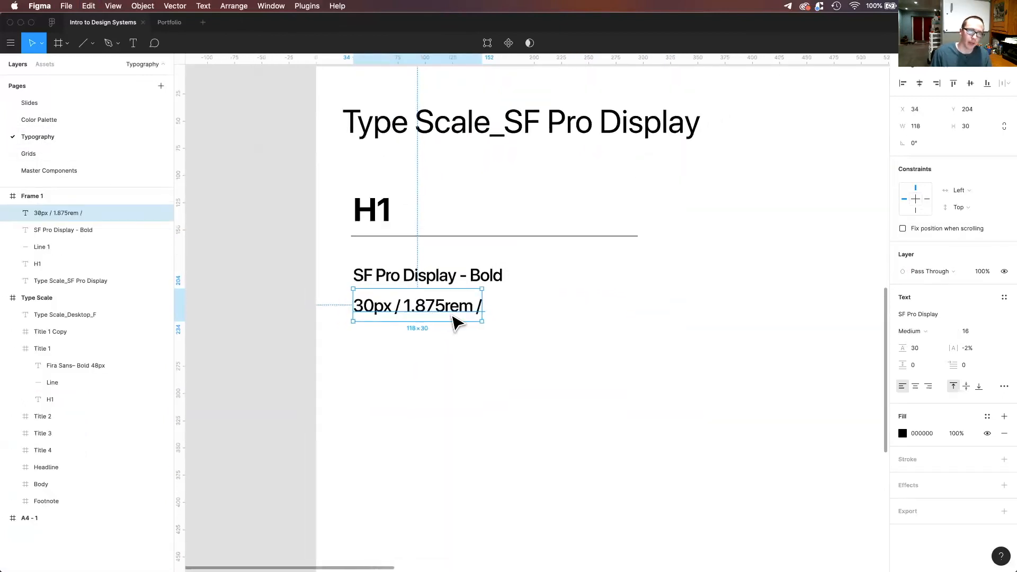
{"action": "double_click", "coordinate": [476, 310]}
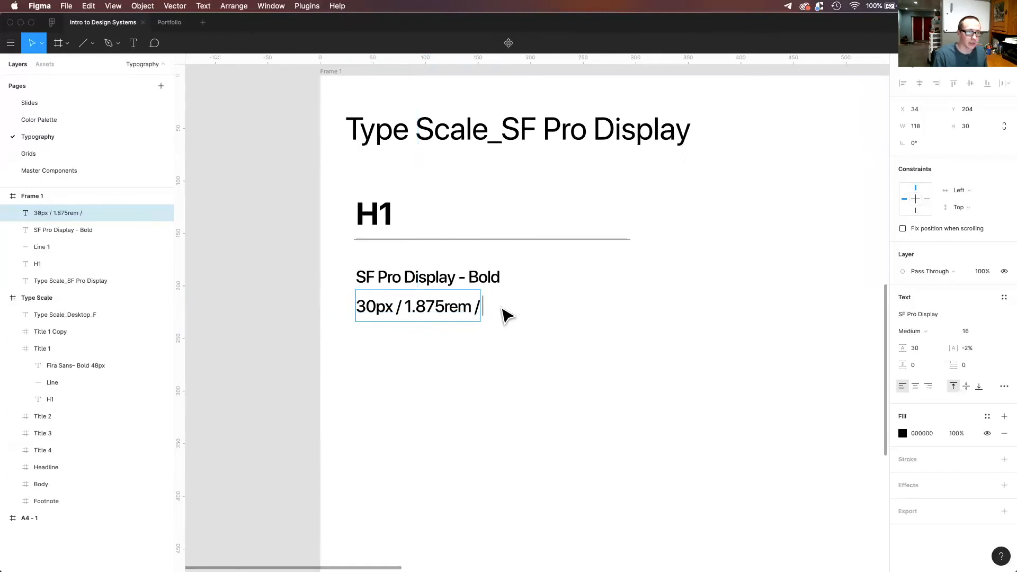
{"action": "key", "text": "super+v"}
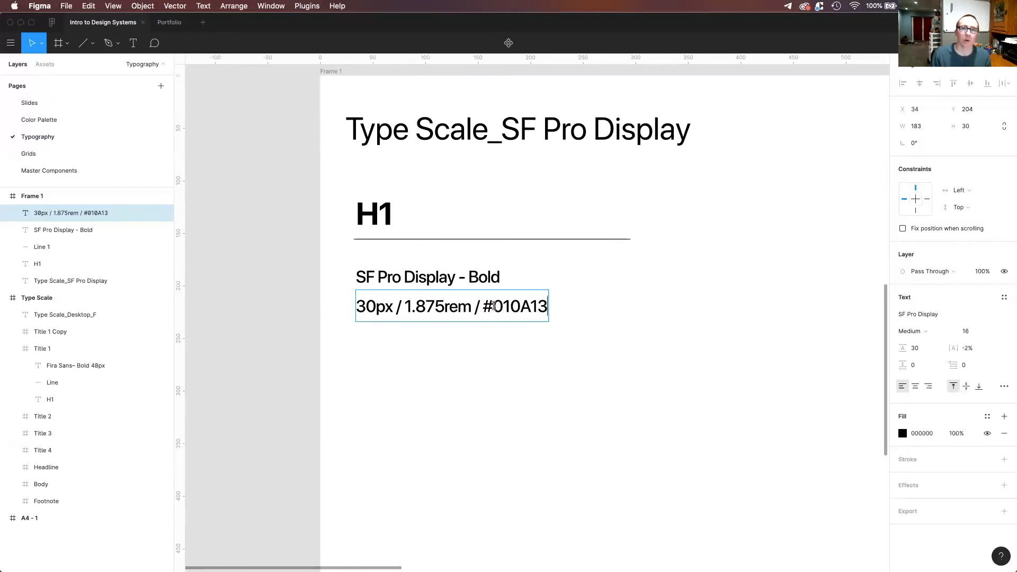
- Append the line height to the H1 spec line as " / line 30" and finish editing the text
{"action": "scroll", "coordinate": [484, 318], "scroll_direction": "up", "scroll_amount": 5}
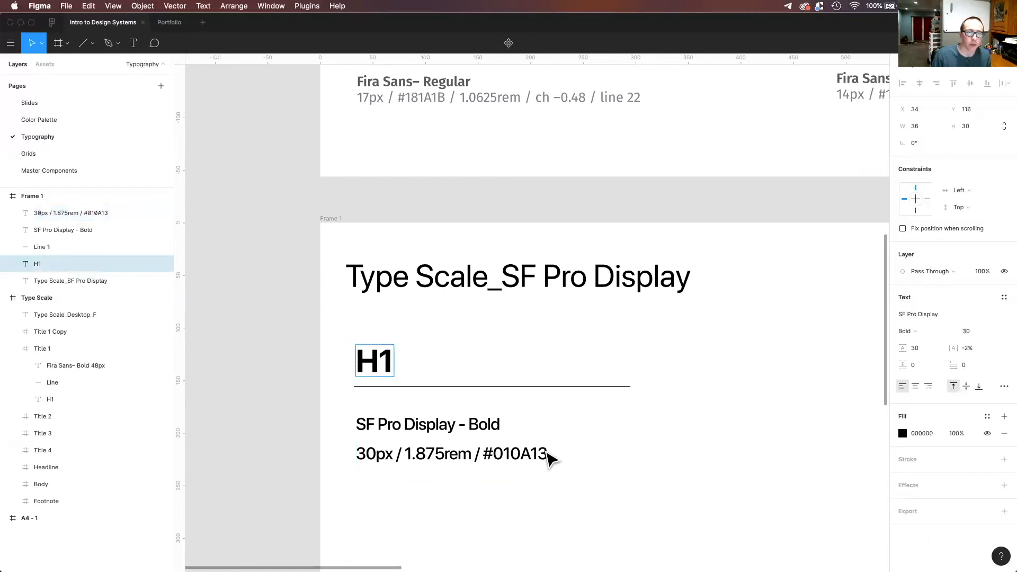
{"action": "double_click", "coordinate": [549, 455]}
{"action": "type", "text": "/"}
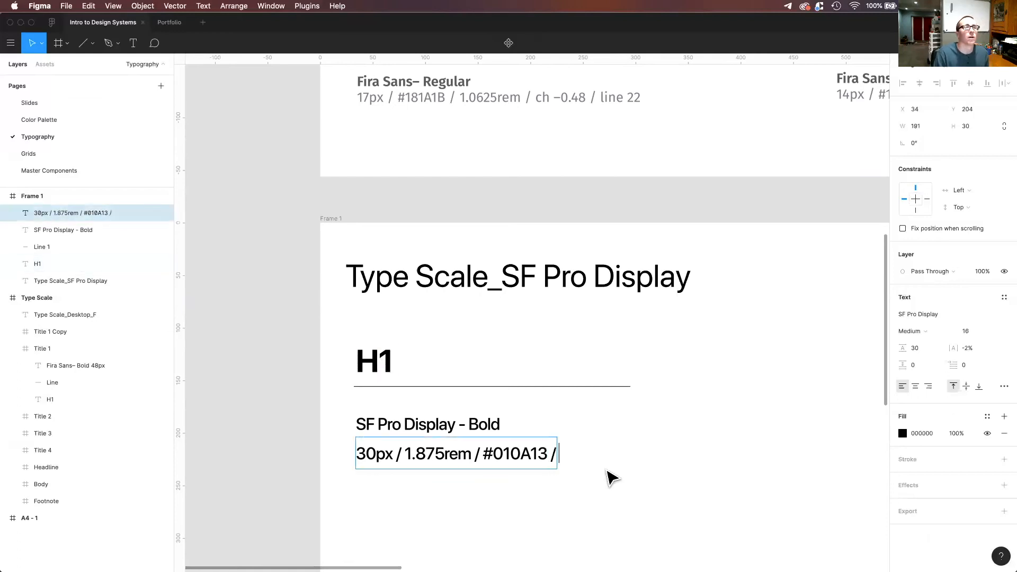
{"action": "type", "text": " line 30"}
{"action": "key", "text": "Escape"}
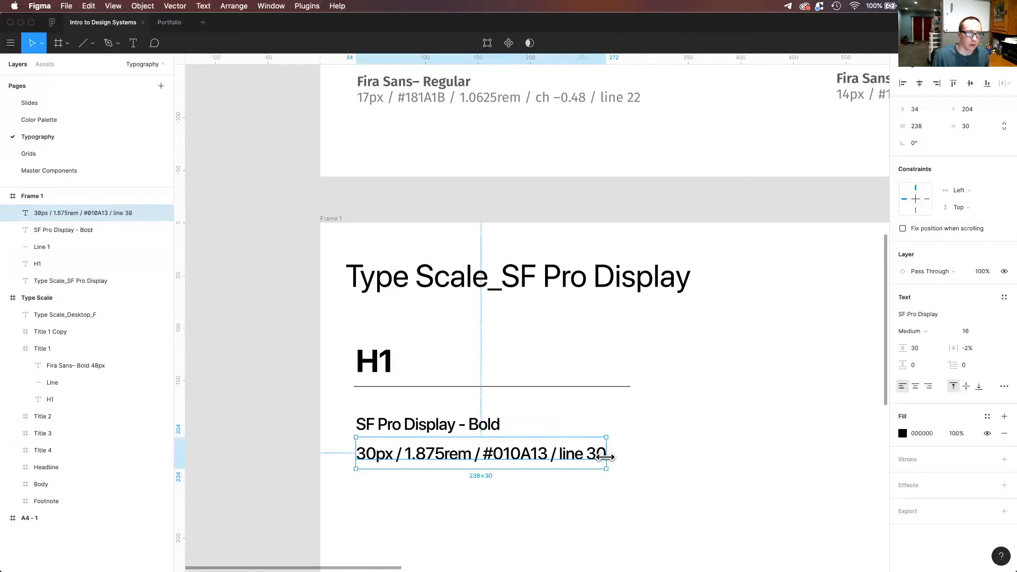
- Change the font weight of the whole H1 spec line to Regular
{"action": "left_click_drag", "start_coordinate": [607, 466], "coordinate": [598, 466]}
{"action": "key", "text": "super+z"}
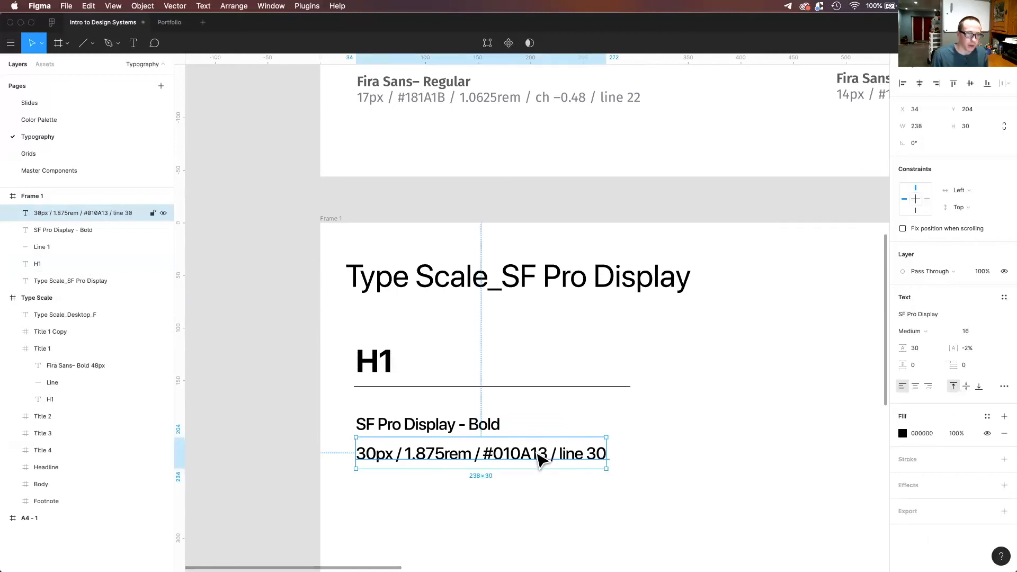
{"action": "double_click", "coordinate": [541, 459]}
{"action": "left_click", "coordinate": [919, 325]}
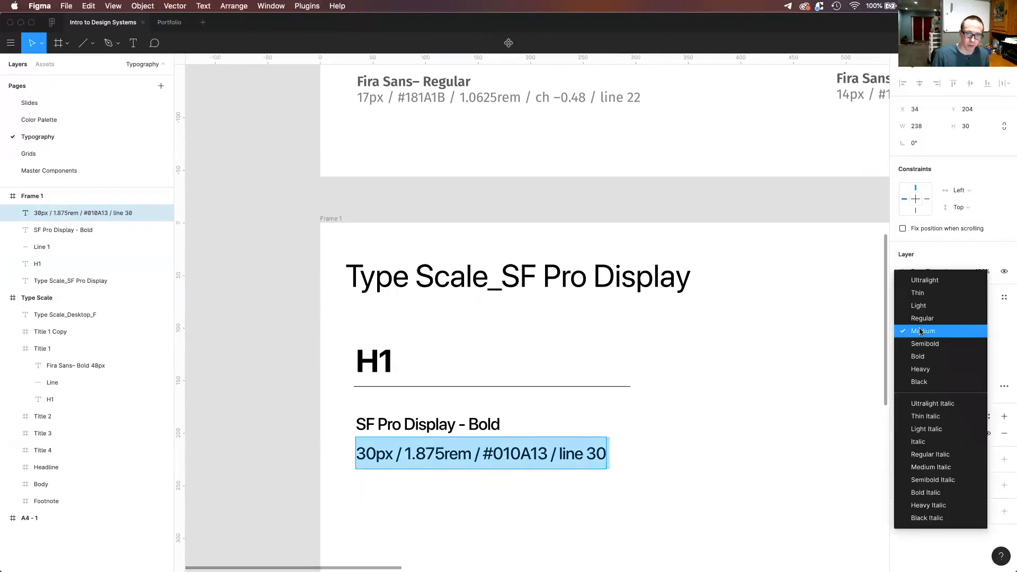
{"action": "left_click", "coordinate": [909, 317]}
{"action": "key", "text": "Escape"}
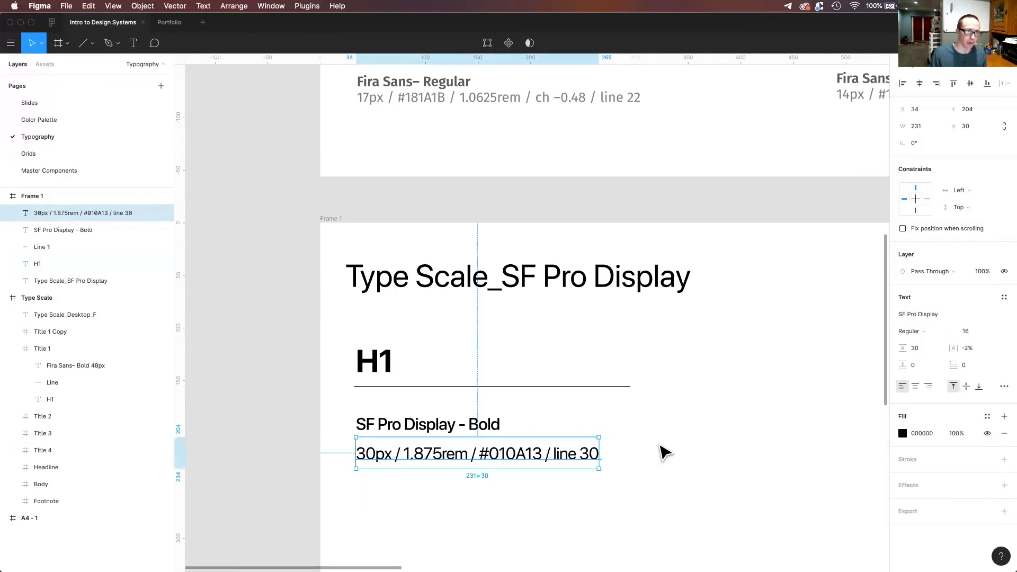
- Move the "SF Pro Display - Bold" label and the spec line together about 10 px up, closer to the line under H1
{"action": "left_click", "coordinate": [531, 495]}
{"action": "left_click_drag", "start_coordinate": [391, 426], "coordinate": [390, 425]}
{"action": "key", "text": "Up"}
{"action": "key", "text": "Up"}
{"action": "key", "text": "Up"}
{"action": "key", "text": "Up"}
{"action": "key", "text": "Up"}
{"action": "key", "text": "Up"}
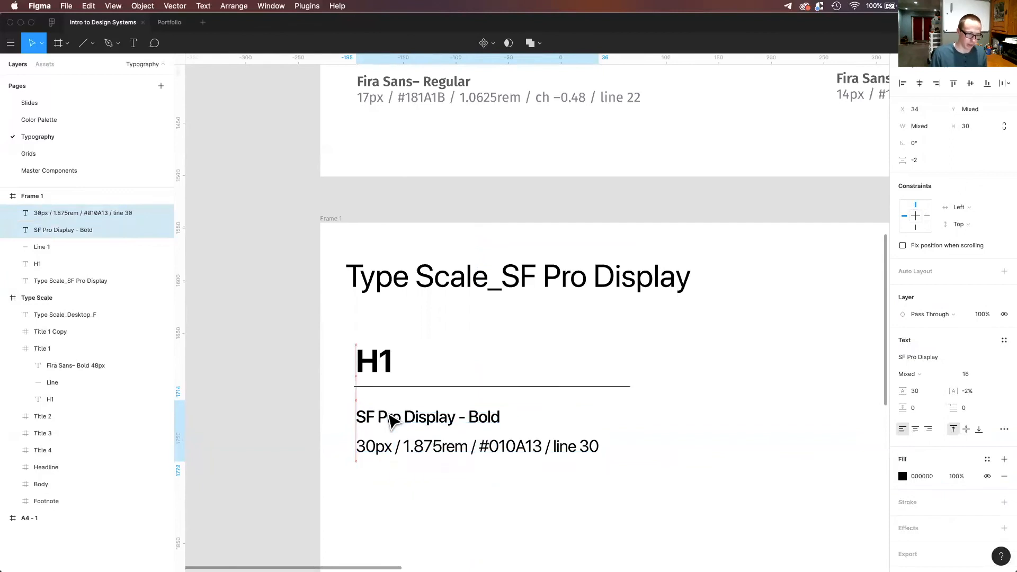
{"action": "key", "text": "Up"}
{"action": "key", "text": "Up"}
{"action": "key", "text": "Up"}
{"action": "key", "text": "Up"}
{"action": "left_click", "coordinate": [757, 498]}
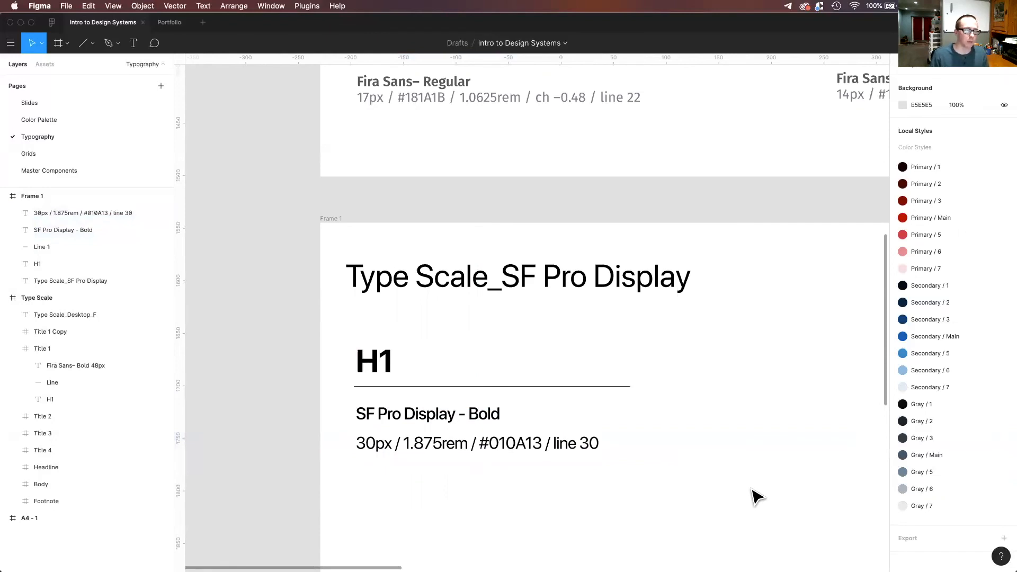
- Set the H1 heading's fill colour to 010A13 using the copied hex code
{"action": "scroll", "coordinate": [733, 453], "scroll_direction": "down", "scroll_amount": 5}
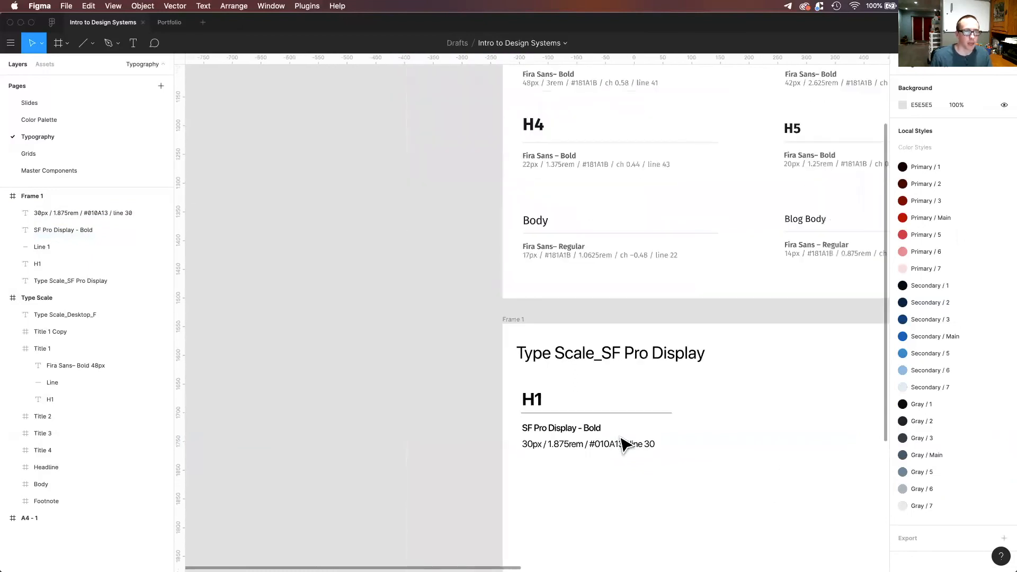
{"action": "scroll", "coordinate": [572, 446], "scroll_direction": "right", "scroll_amount": 5}
{"action": "scroll", "coordinate": [572, 446], "scroll_direction": "down", "scroll_amount": 1}
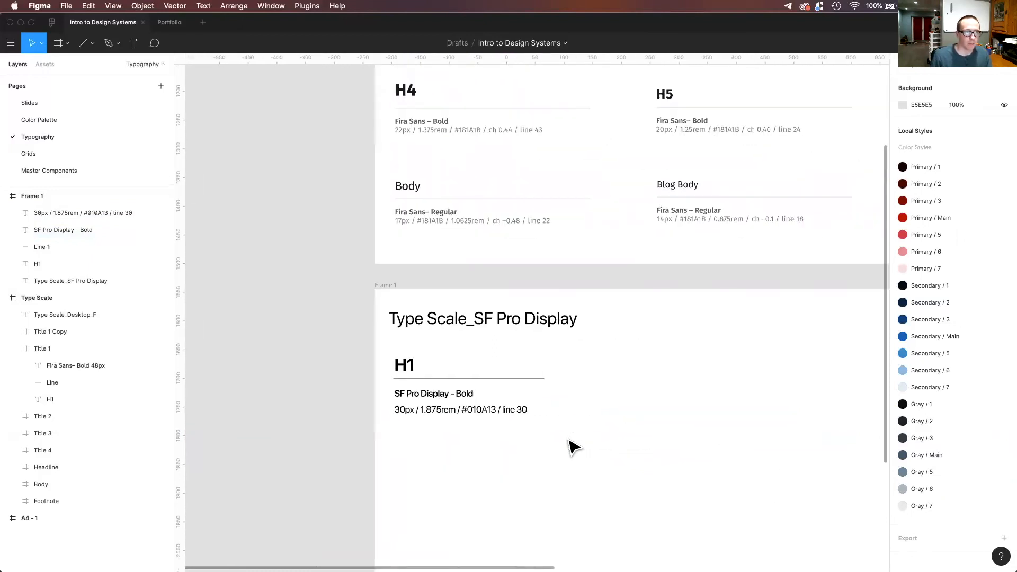
{"action": "scroll", "coordinate": [574, 447], "scroll_direction": "right", "scroll_amount": 5}
{"action": "scroll", "coordinate": [574, 447], "scroll_direction": "up", "scroll_amount": 2}
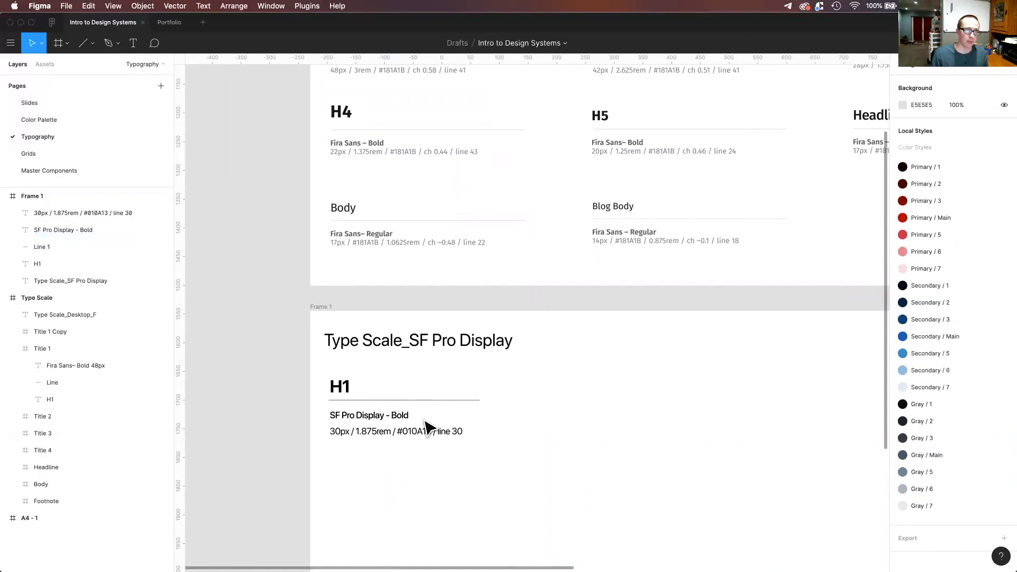
{"action": "left_click", "coordinate": [341, 389]}
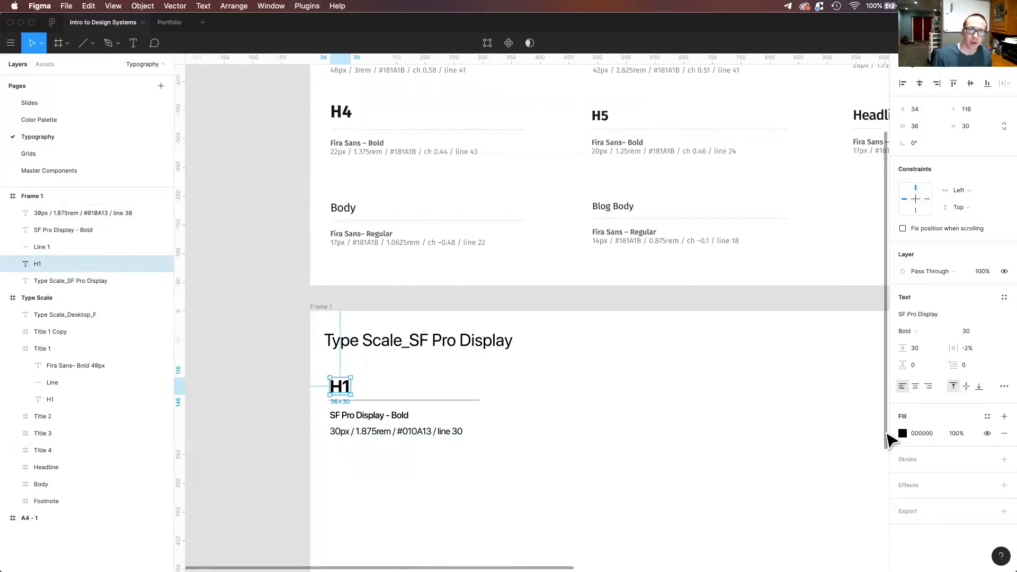
{"action": "double_click", "coordinate": [340, 386]}
{"action": "left_click", "coordinate": [933, 433]}
{"action": "key", "text": "super+v"}
{"action": "key", "text": "Return"}
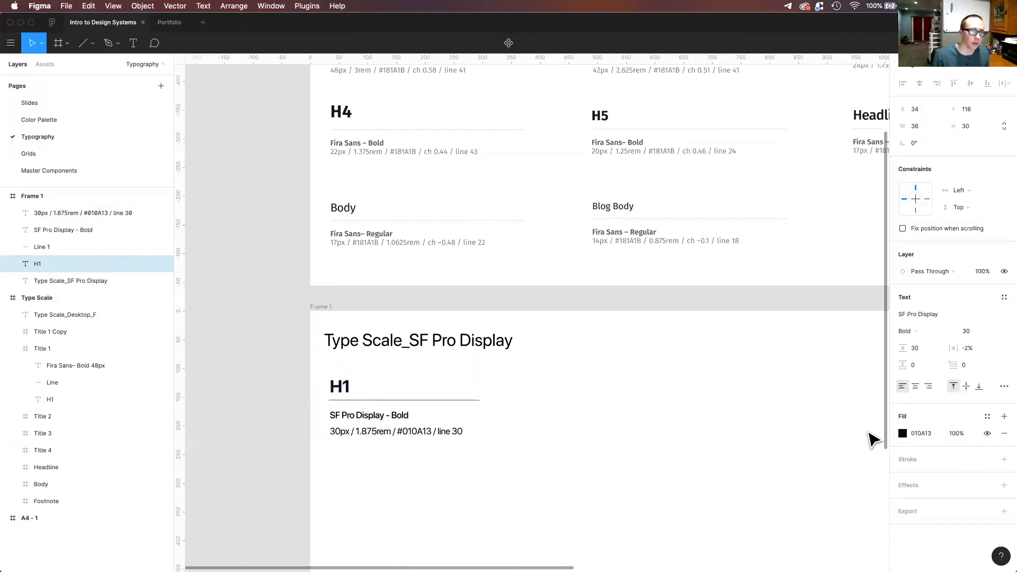
- Inspect the H1 heading's fill colour up close and deselect the heading
{"action": "left_click", "coordinate": [343, 394]}
{"action": "scroll", "coordinate": [346, 397], "scroll_direction": "up", "scroll_amount": 5}
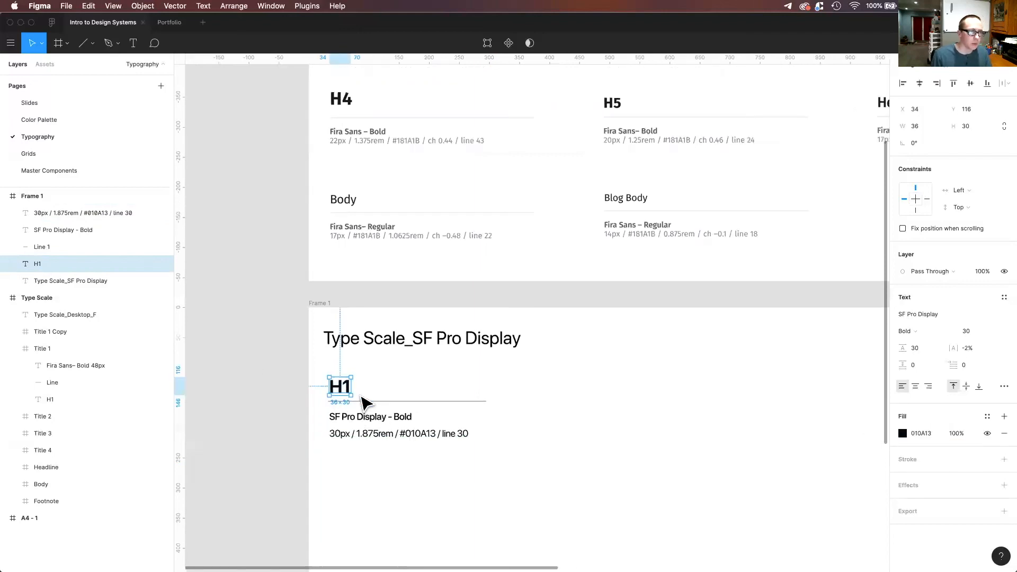
{"action": "scroll", "coordinate": [365, 385], "scroll_direction": "up", "scroll_amount": 8}
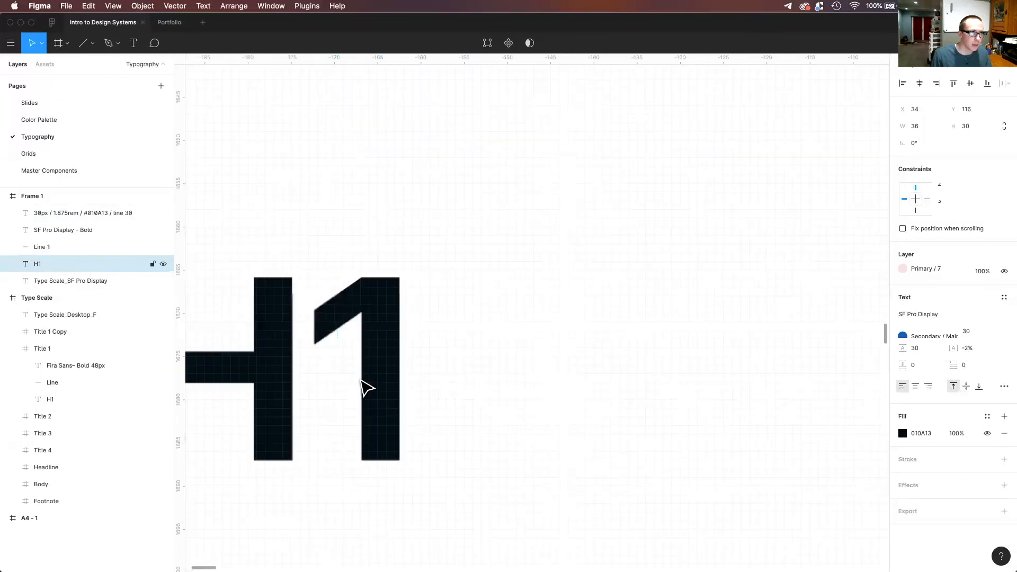
{"action": "key", "text": "Escape"}
{"action": "scroll", "coordinate": [424, 419], "scroll_direction": "down", "scroll_amount": 15}
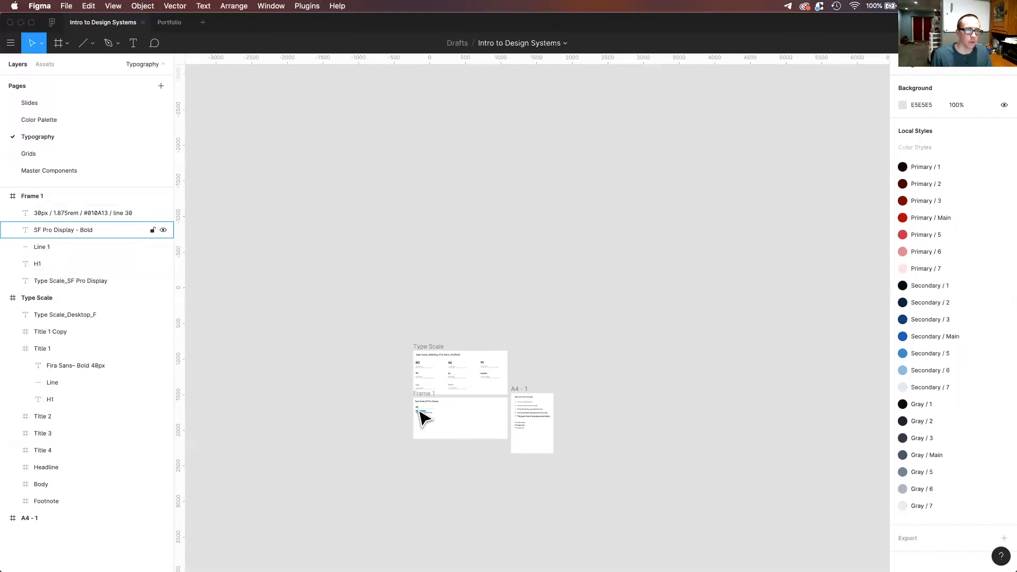
- Compare the H1 to H5 SF Pro Display scale in Frame 1 with the Fira Sans scale above it
{"action": "scroll", "coordinate": [431, 419], "scroll_direction": "up", "scroll_amount": 5}
{"action": "scroll", "coordinate": [433, 420], "scroll_direction": "up", "scroll_amount": 1}
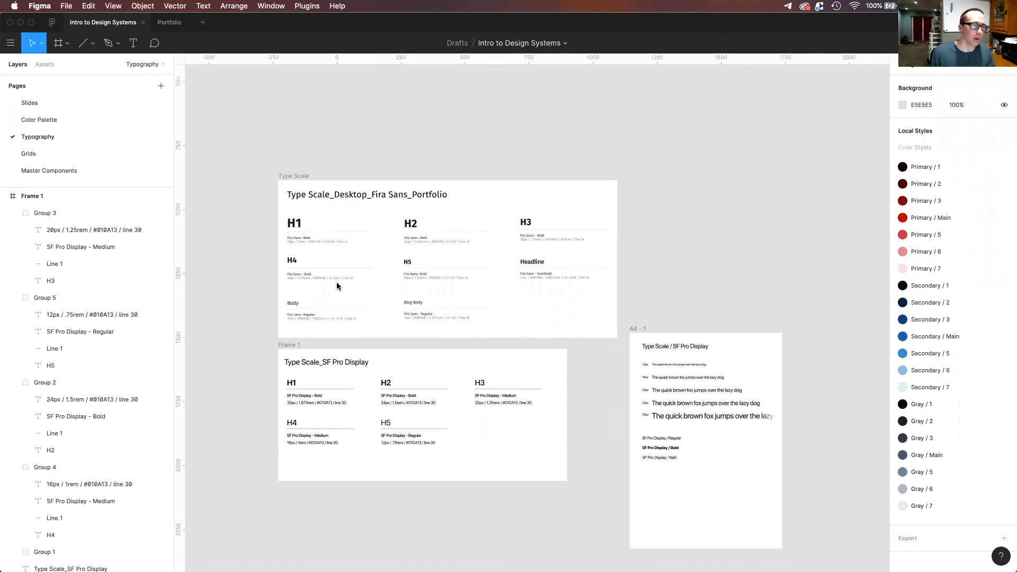
{"action": "scroll", "coordinate": [338, 388], "scroll_direction": "up", "scroll_amount": 3}
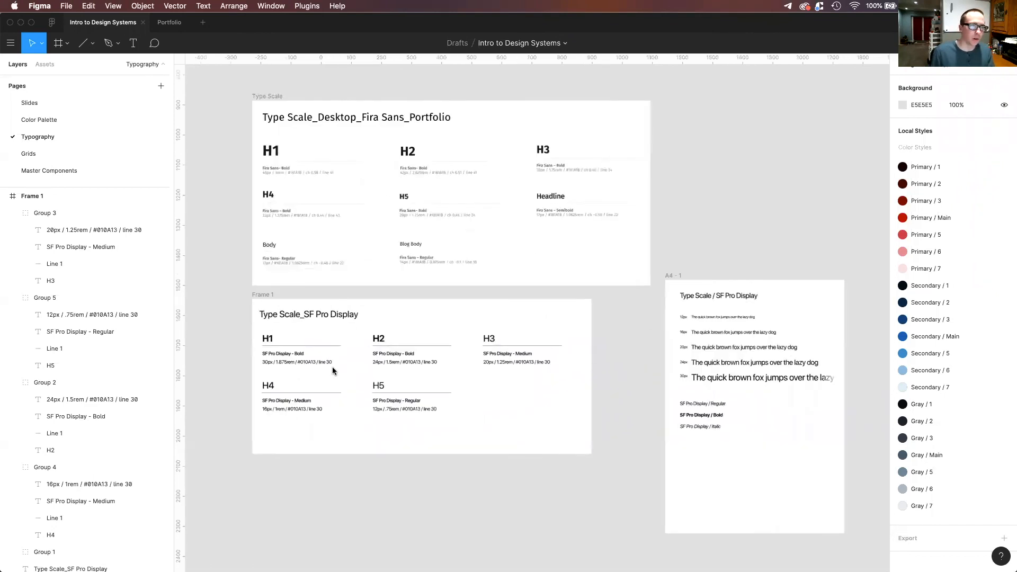
{"action": "scroll", "coordinate": [332, 366], "scroll_direction": "up", "scroll_amount": 3}
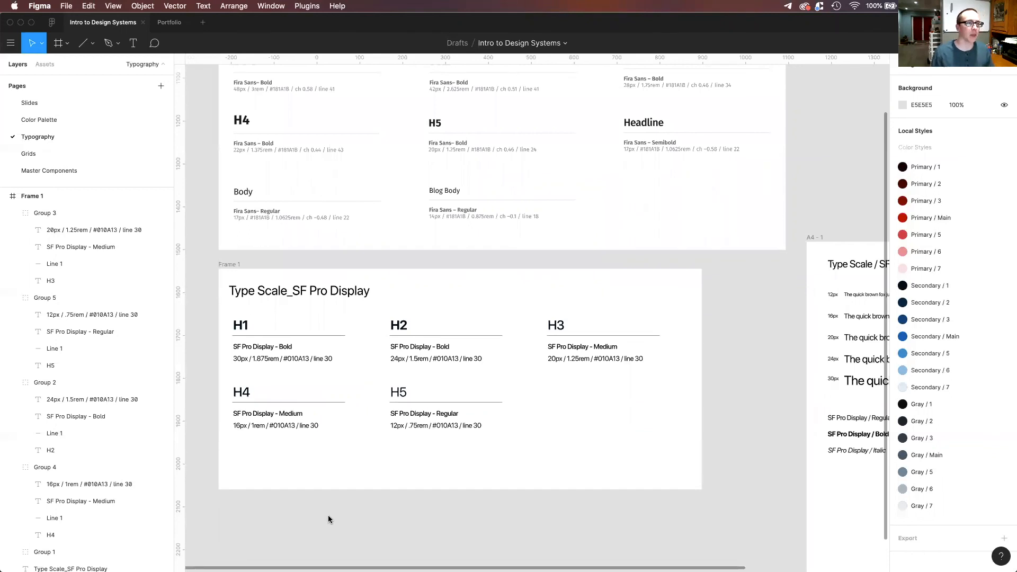
{"action": "scroll", "coordinate": [627, 447], "scroll_direction": "down", "scroll_amount": 5}
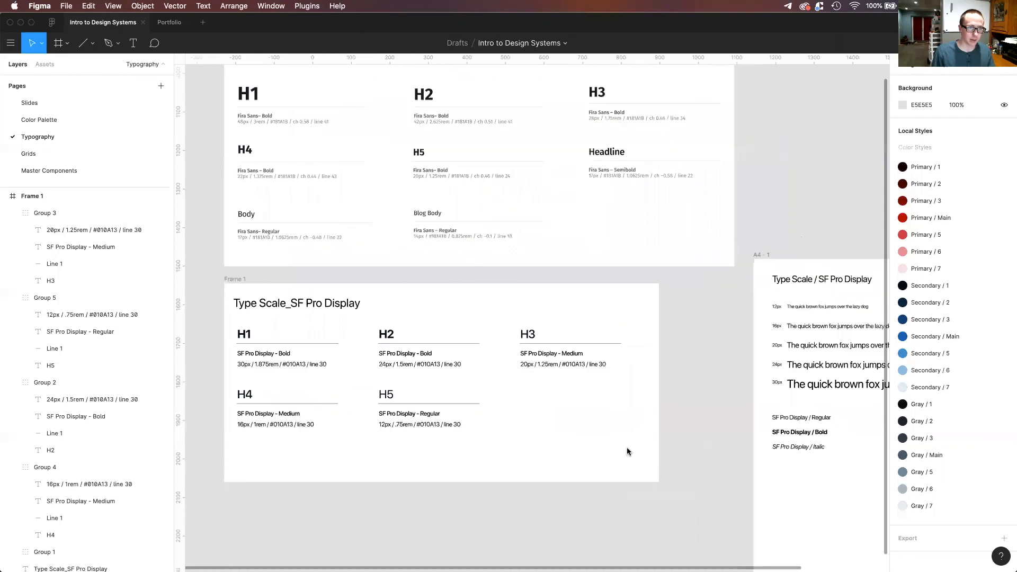
{"action": "scroll", "coordinate": [659, 457], "scroll_direction": "down", "scroll_amount": 2}
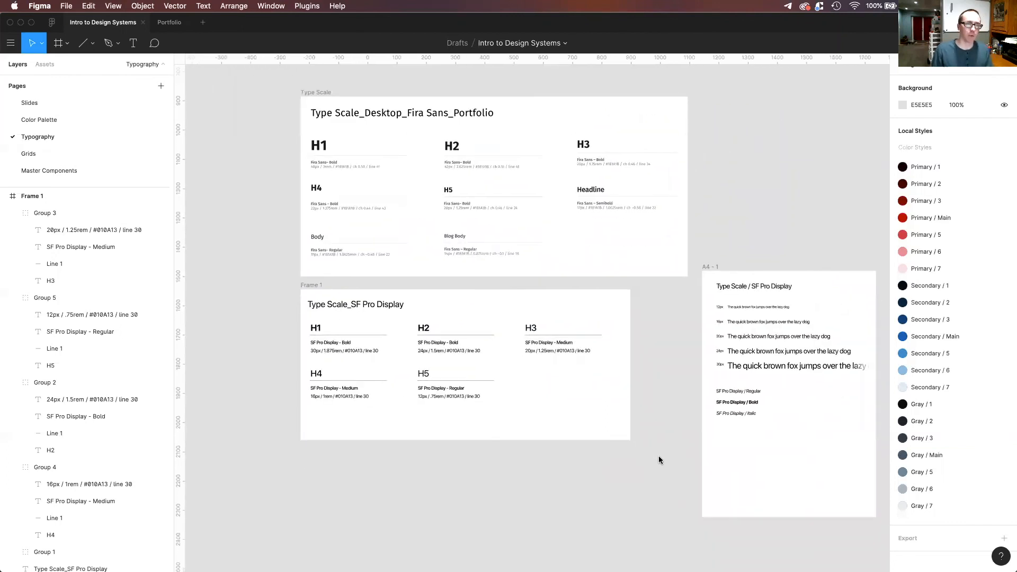